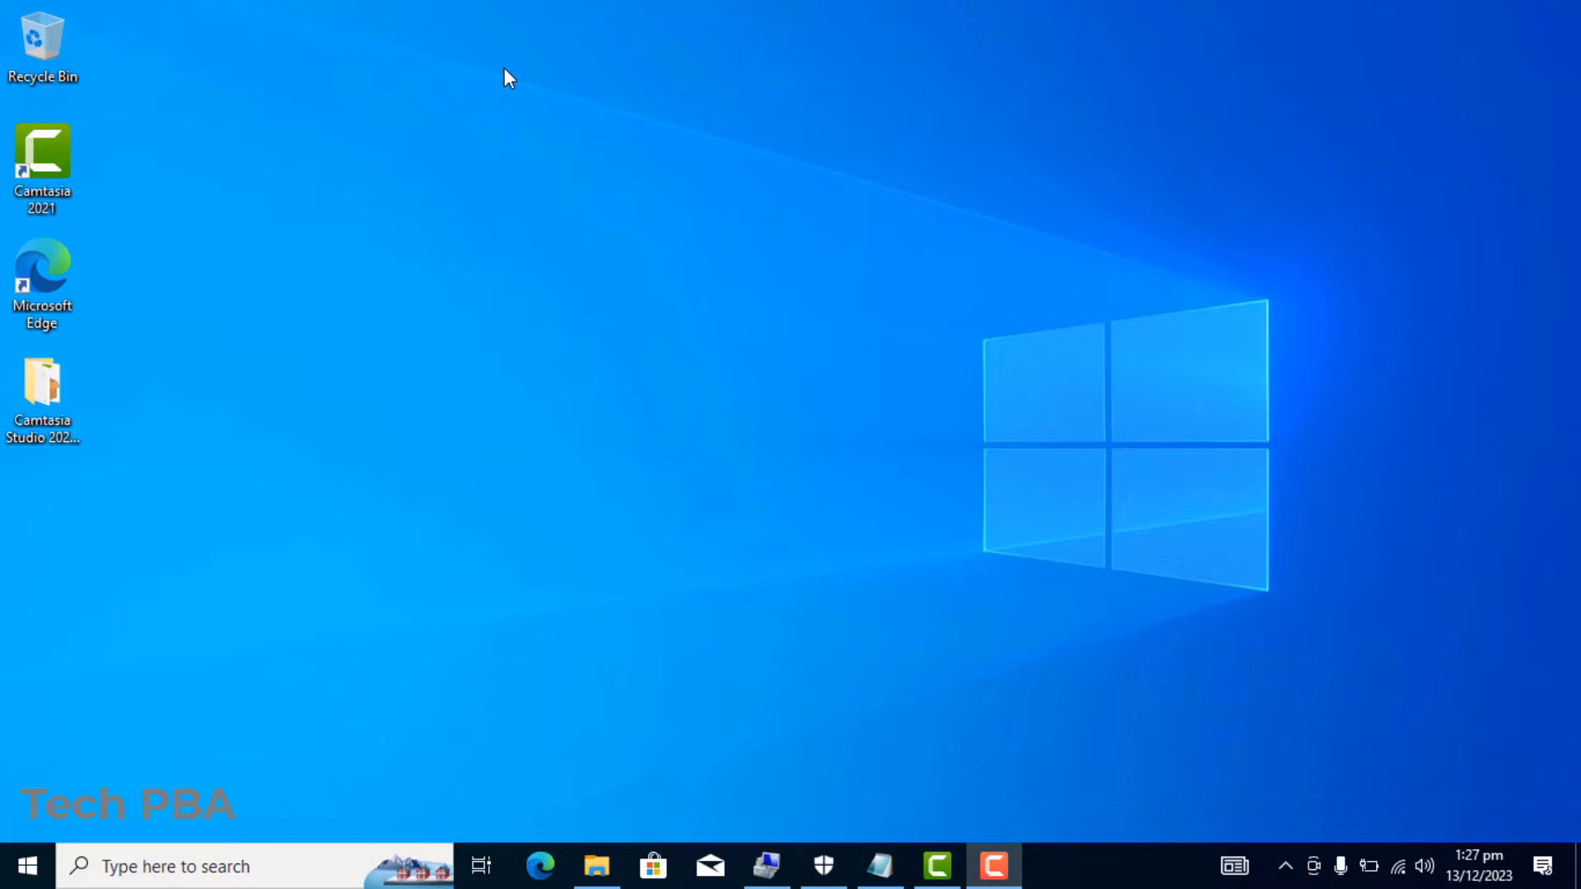
Refresh the desktop and launch Edge
right_click(239, 291)
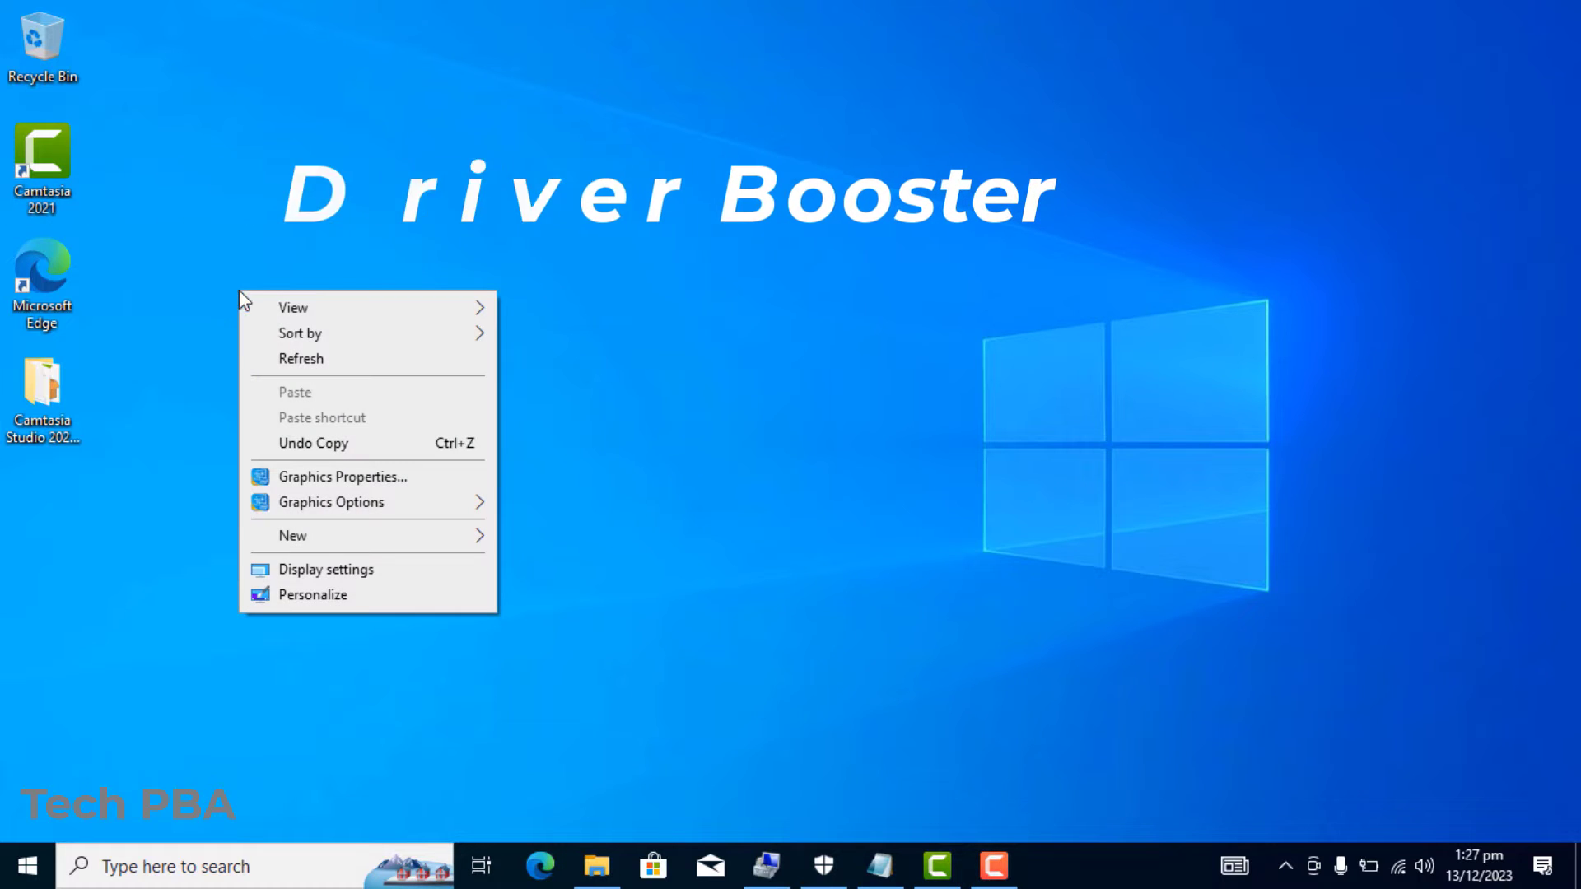
click(330, 357)
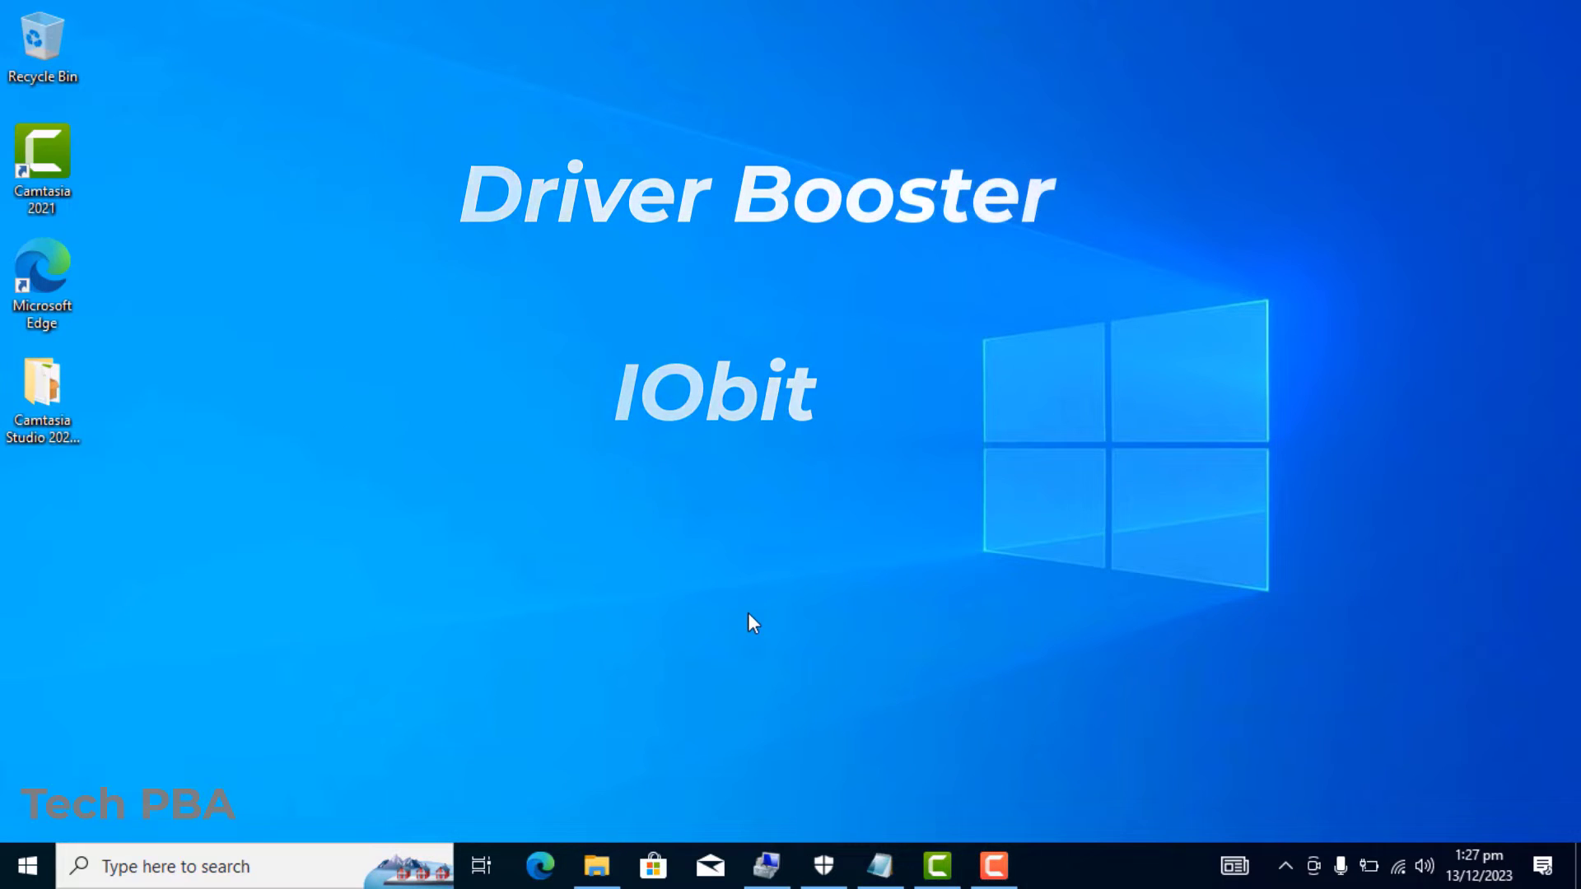
click(541, 867)
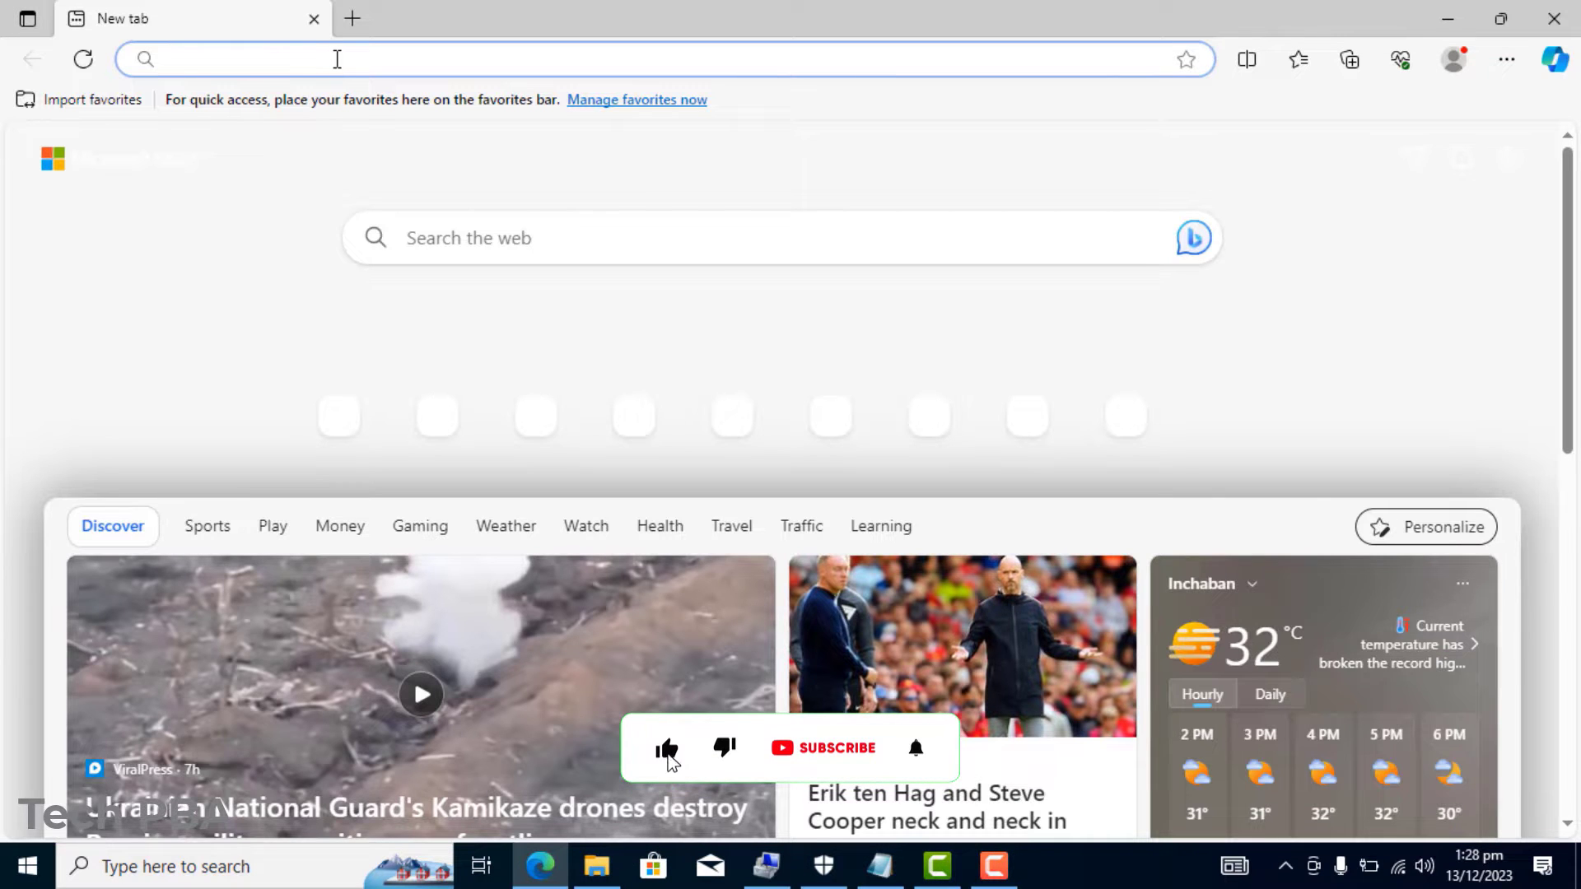
Go to google.com and start searching for 'driver booster download'
text(google)
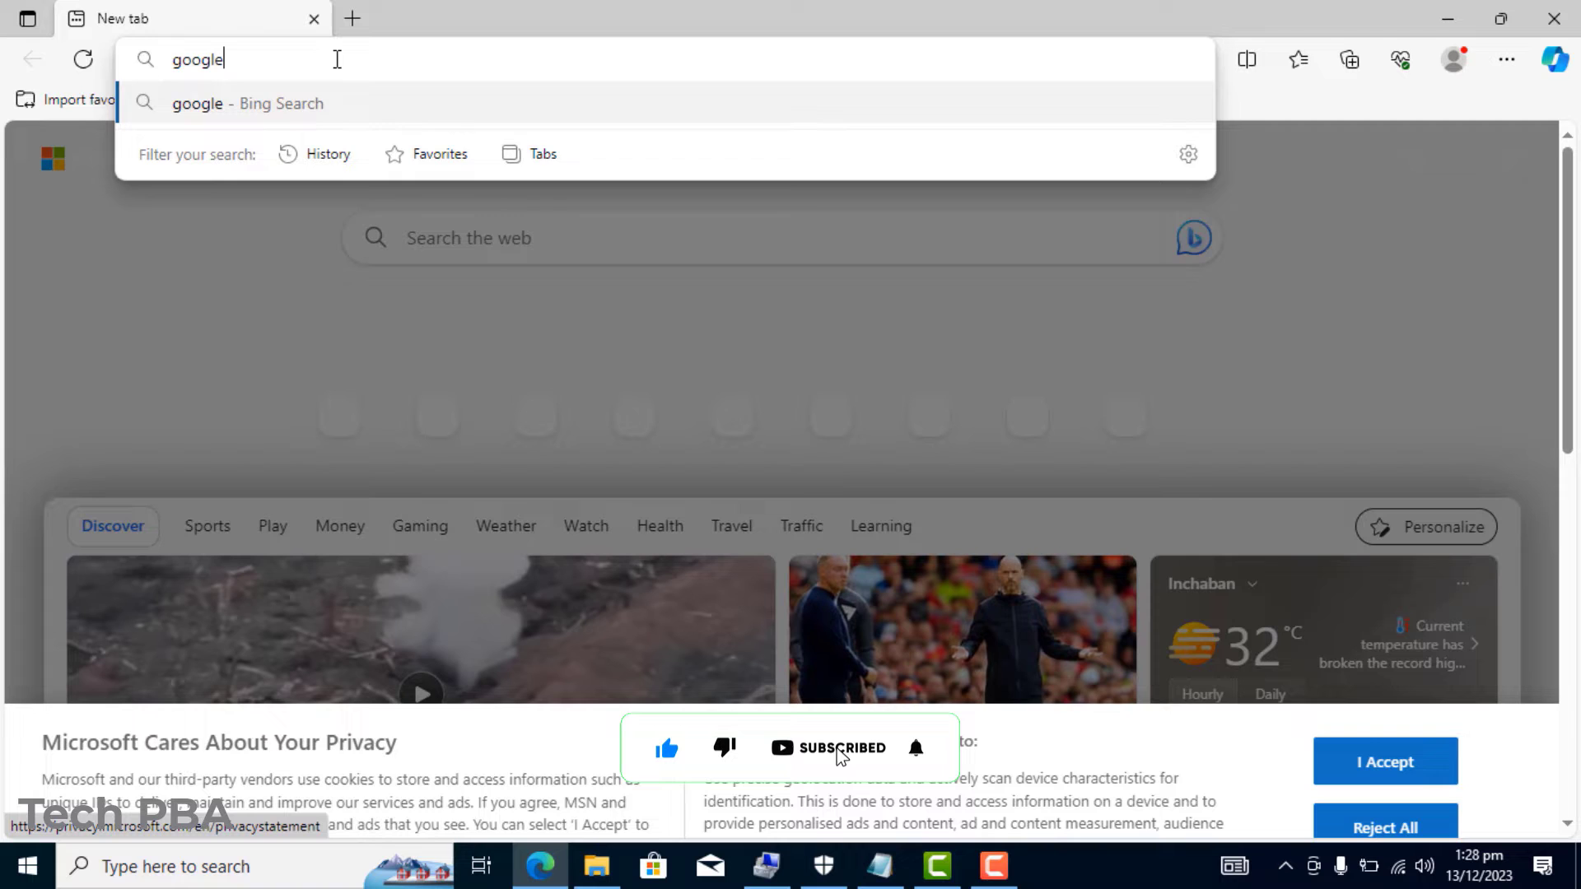
text(.com)
key(Return)
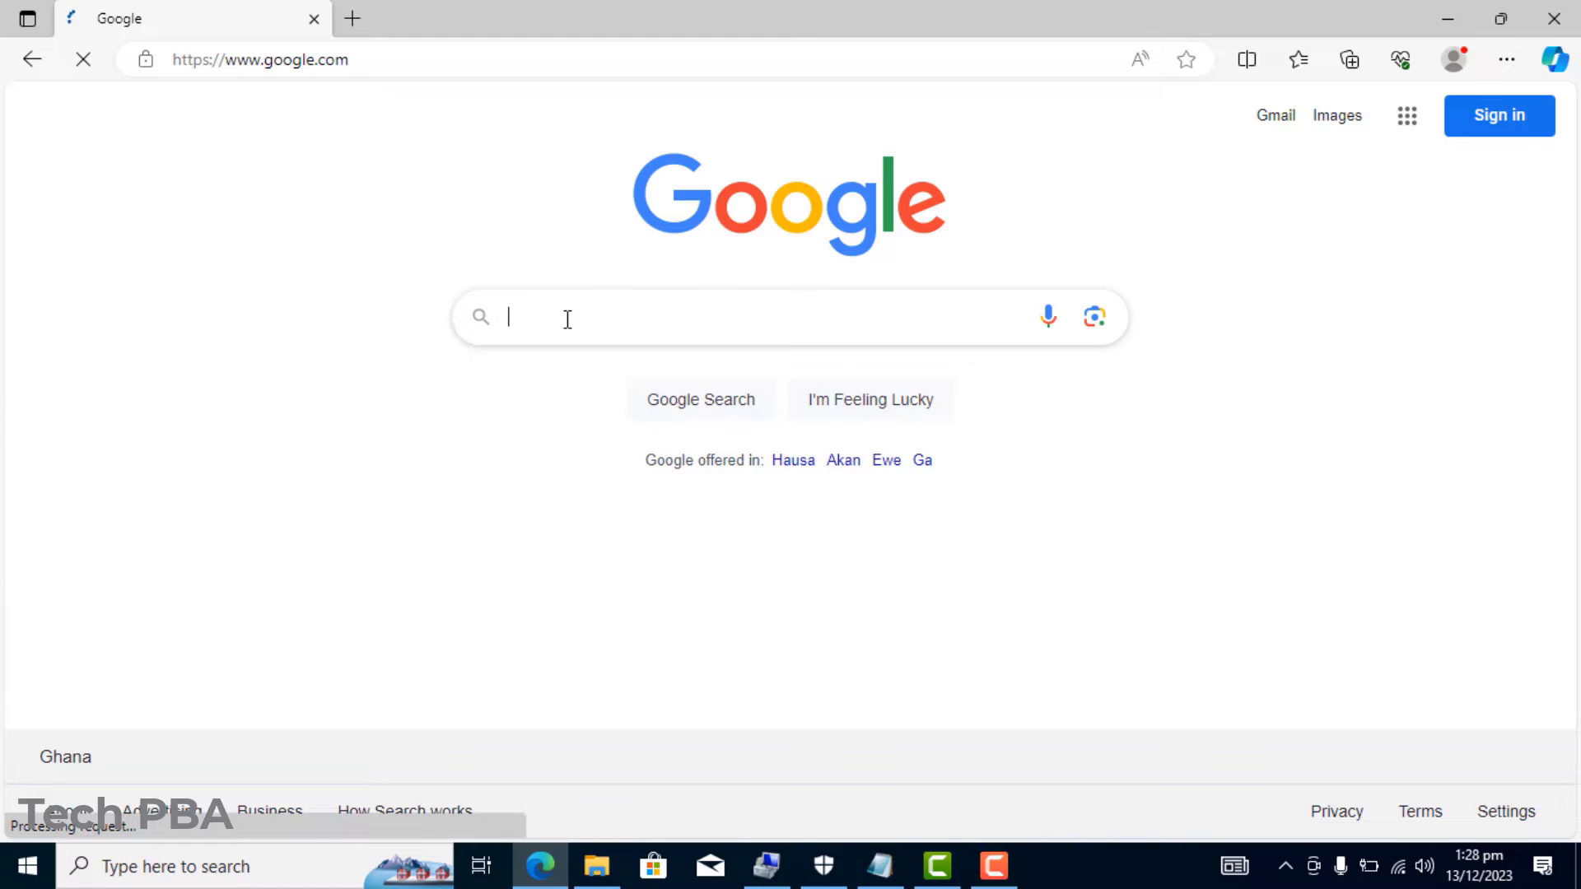
text(driv)
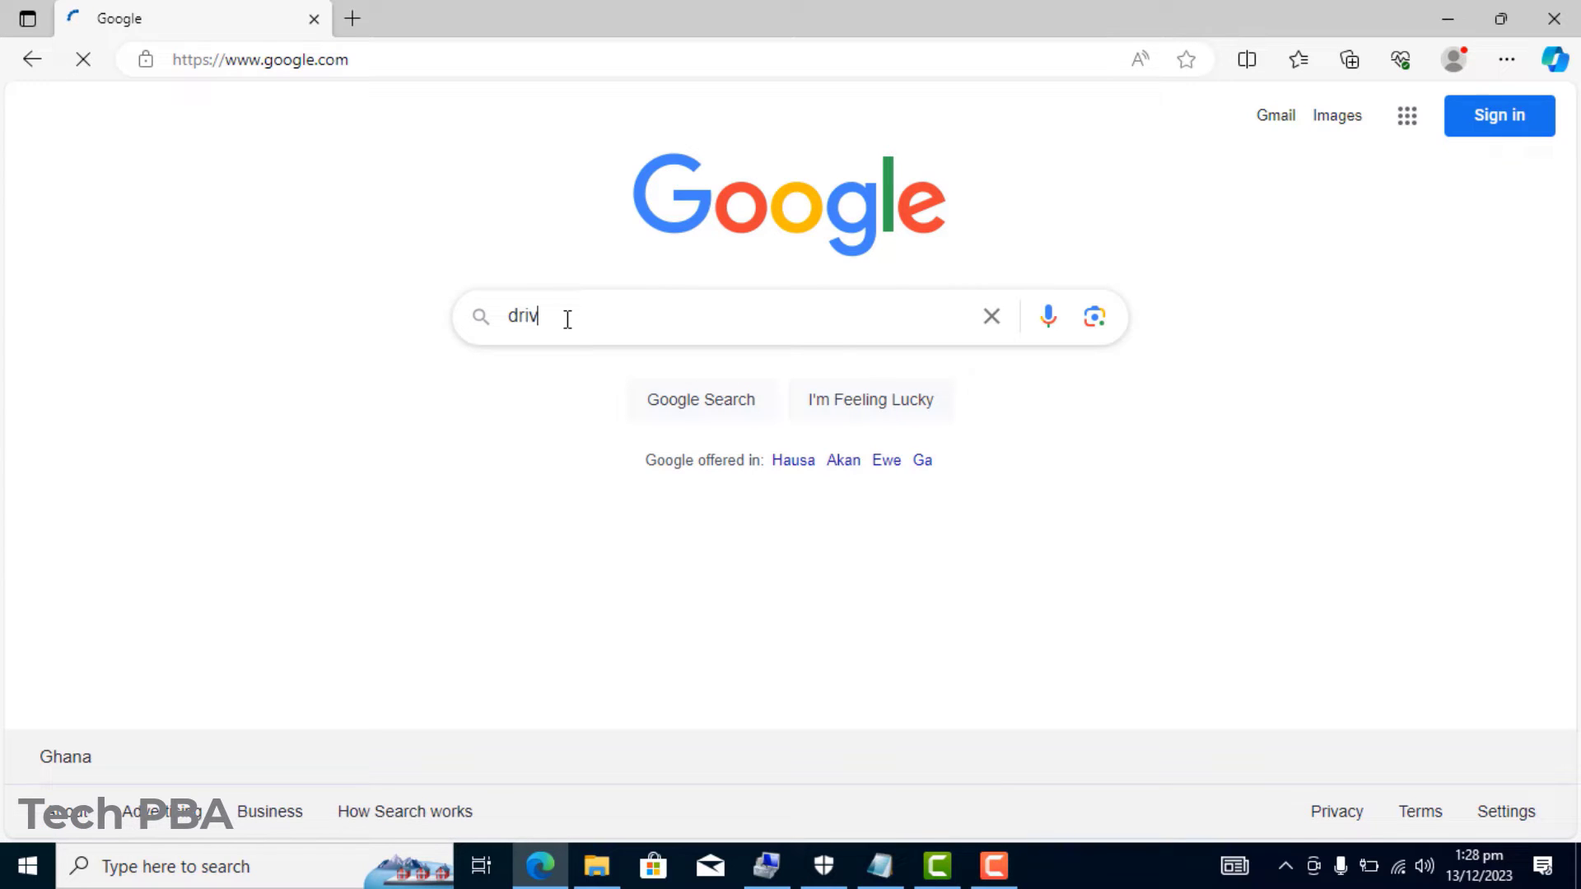
text(er b)
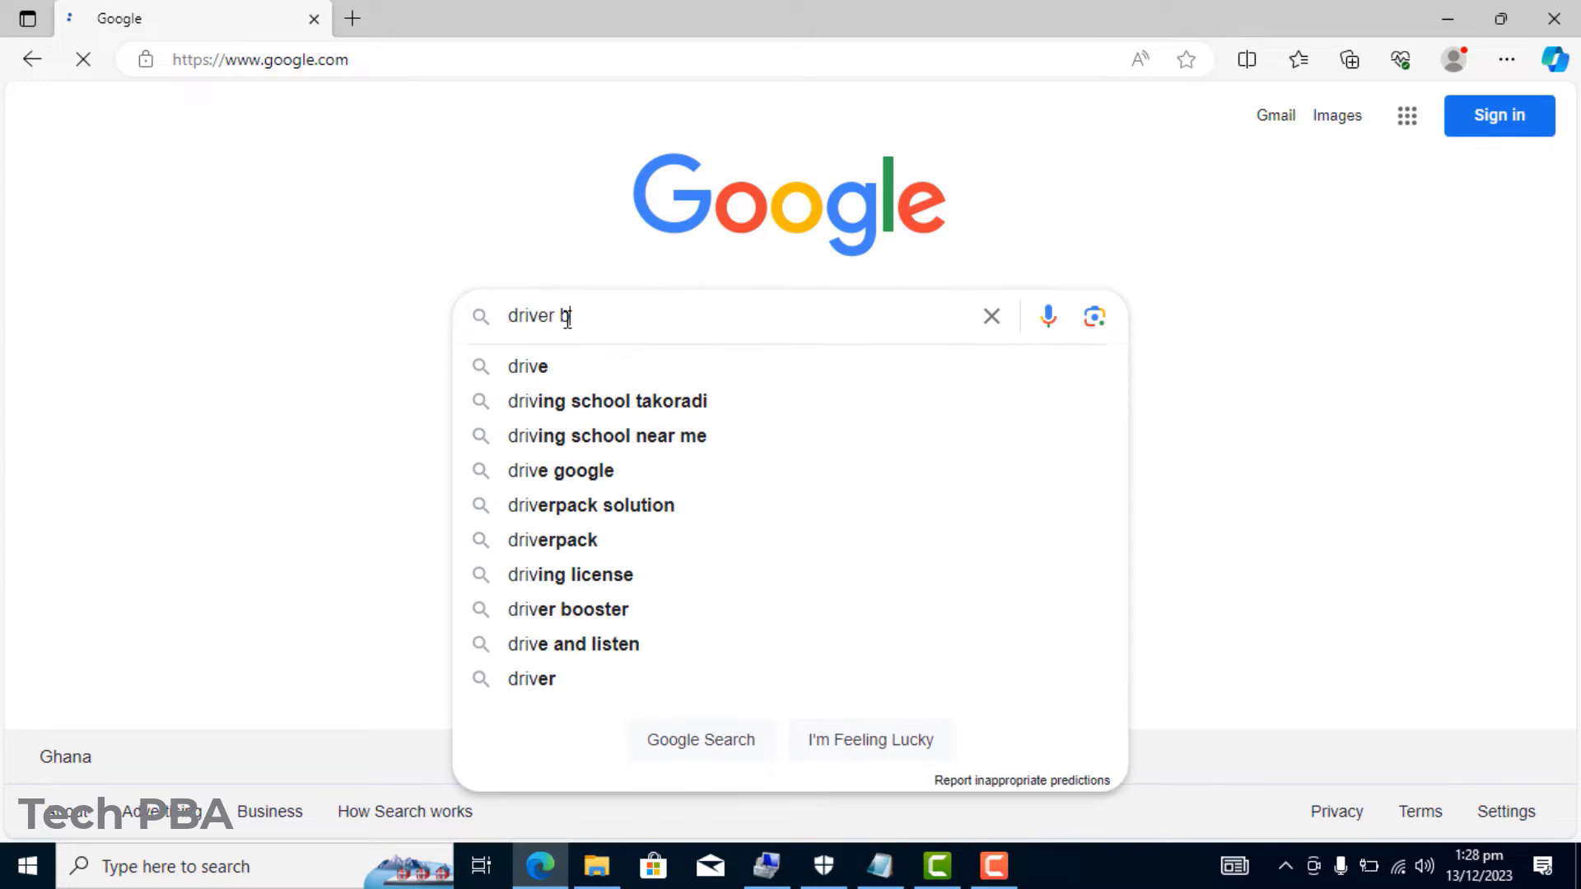
text(ooster)
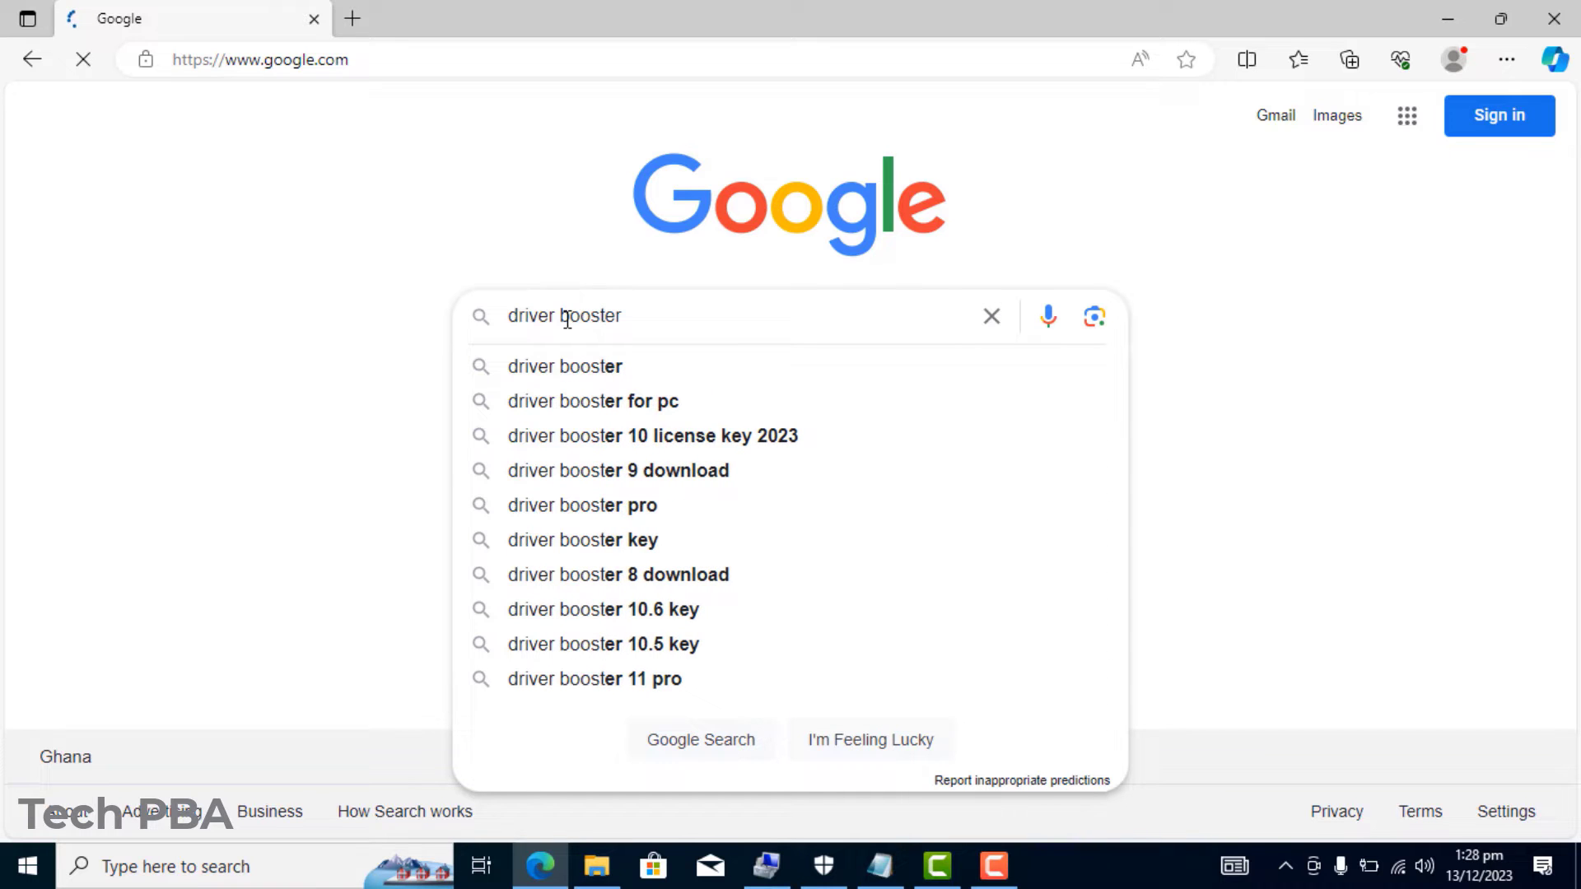
text( down)
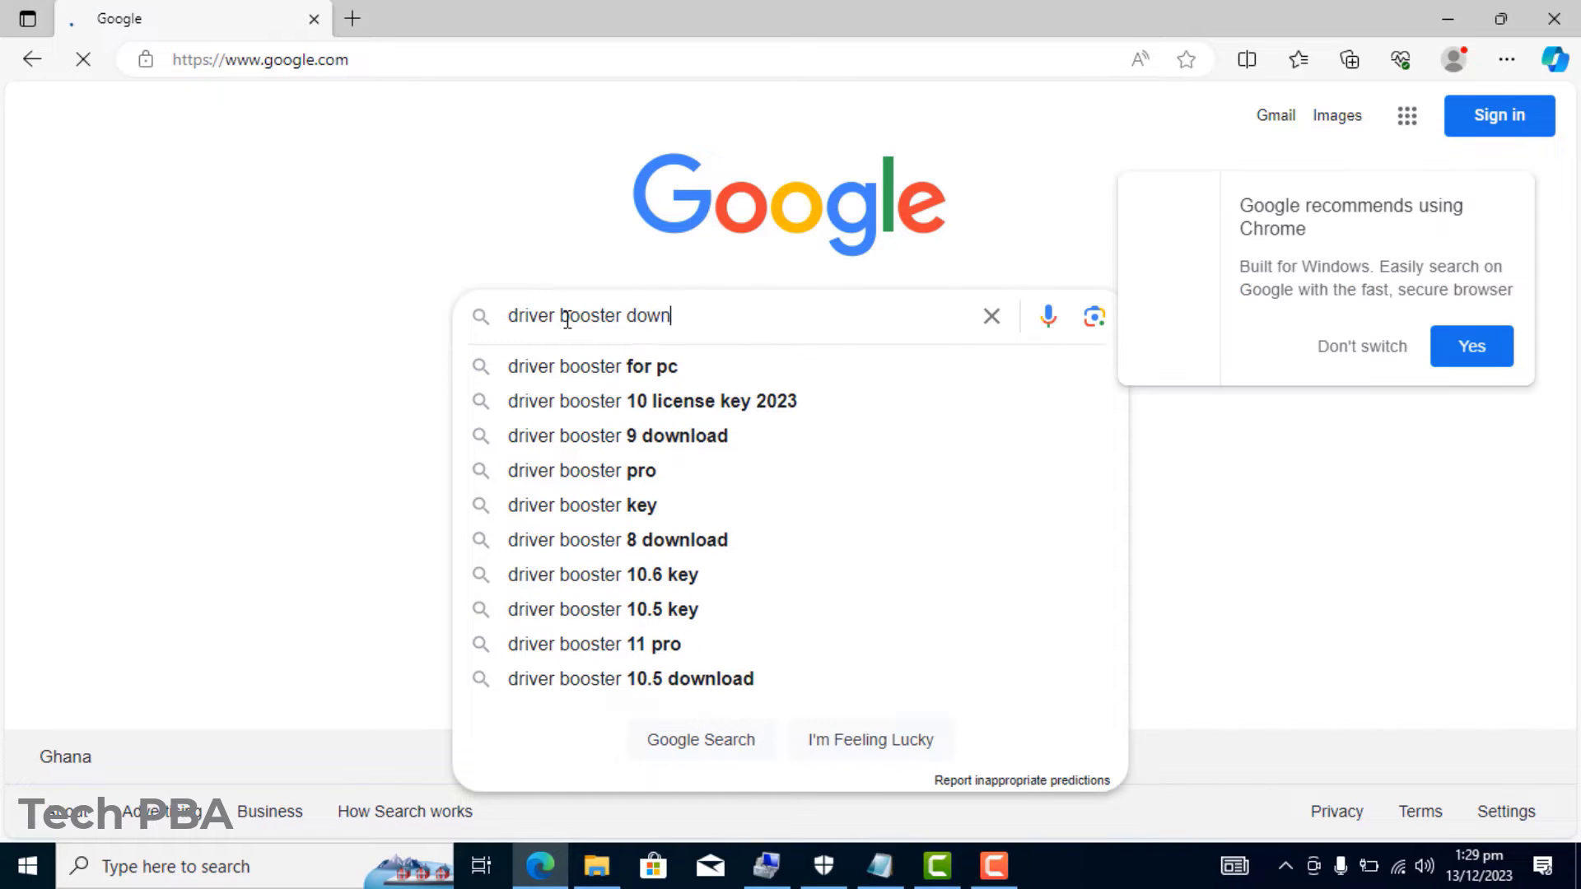
text(load)
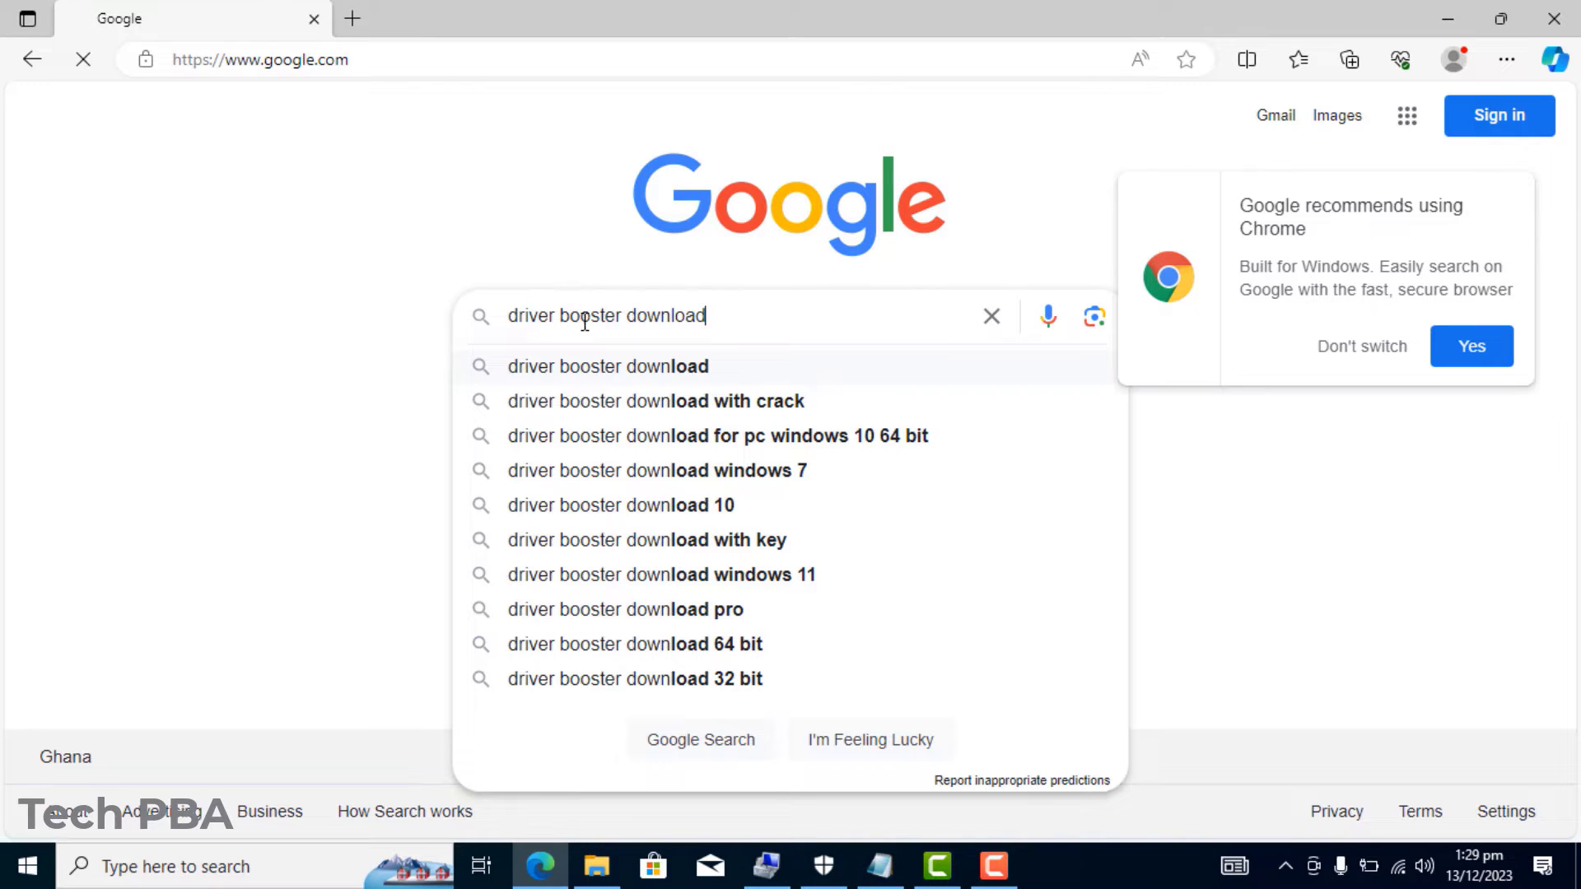
Decline switching browsers and download the 28.2 MB driver_booster_setup.exe from the Driver Booster 11 Free page
click(1360, 346)
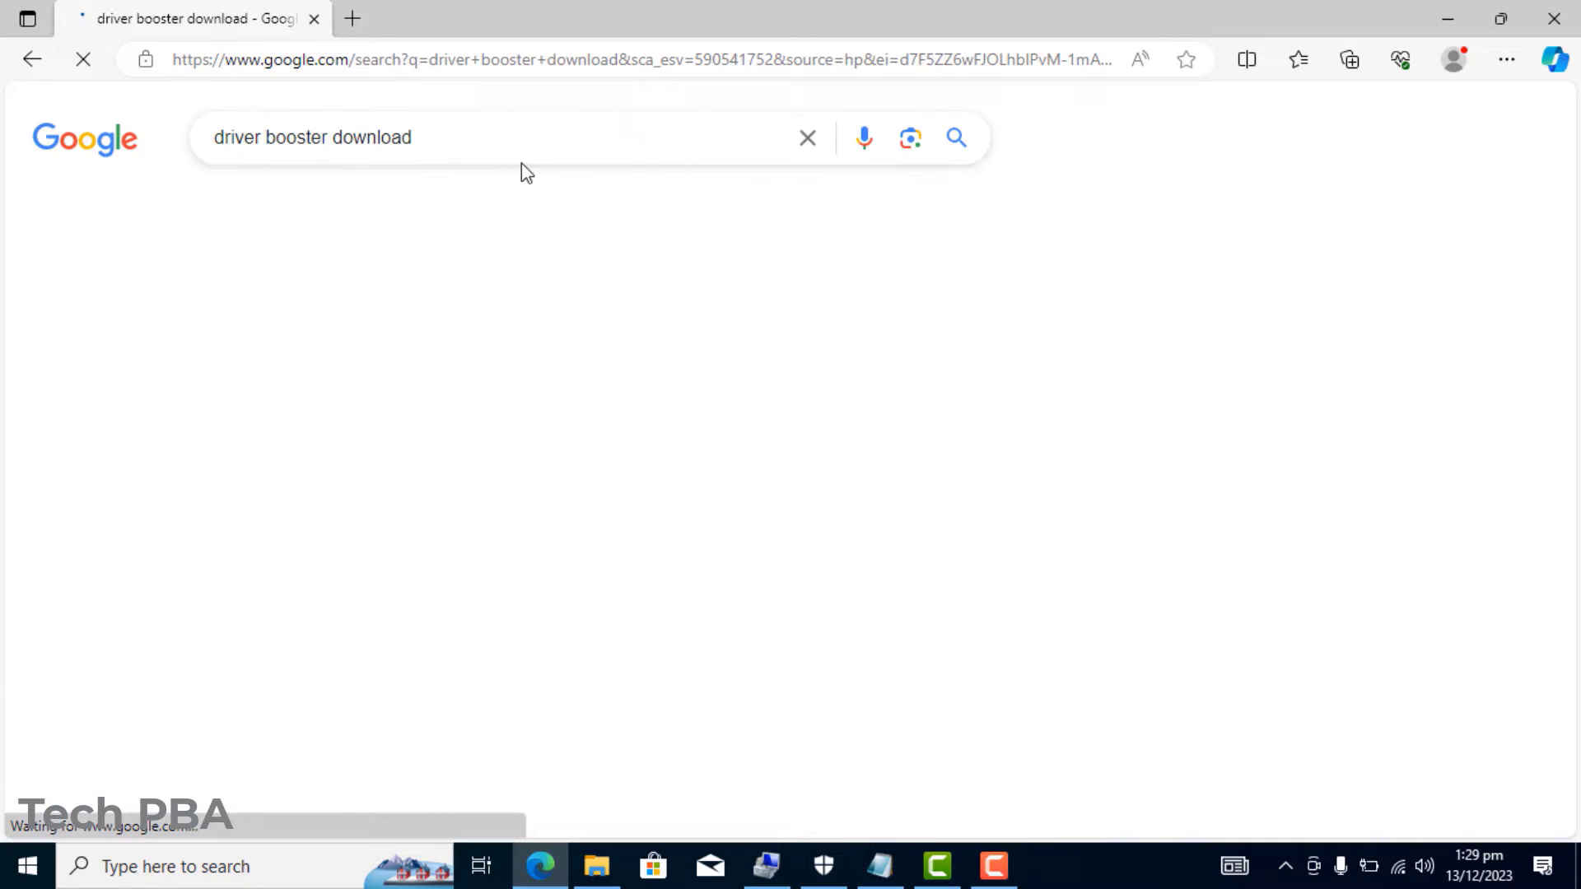
right_click(318, 363)
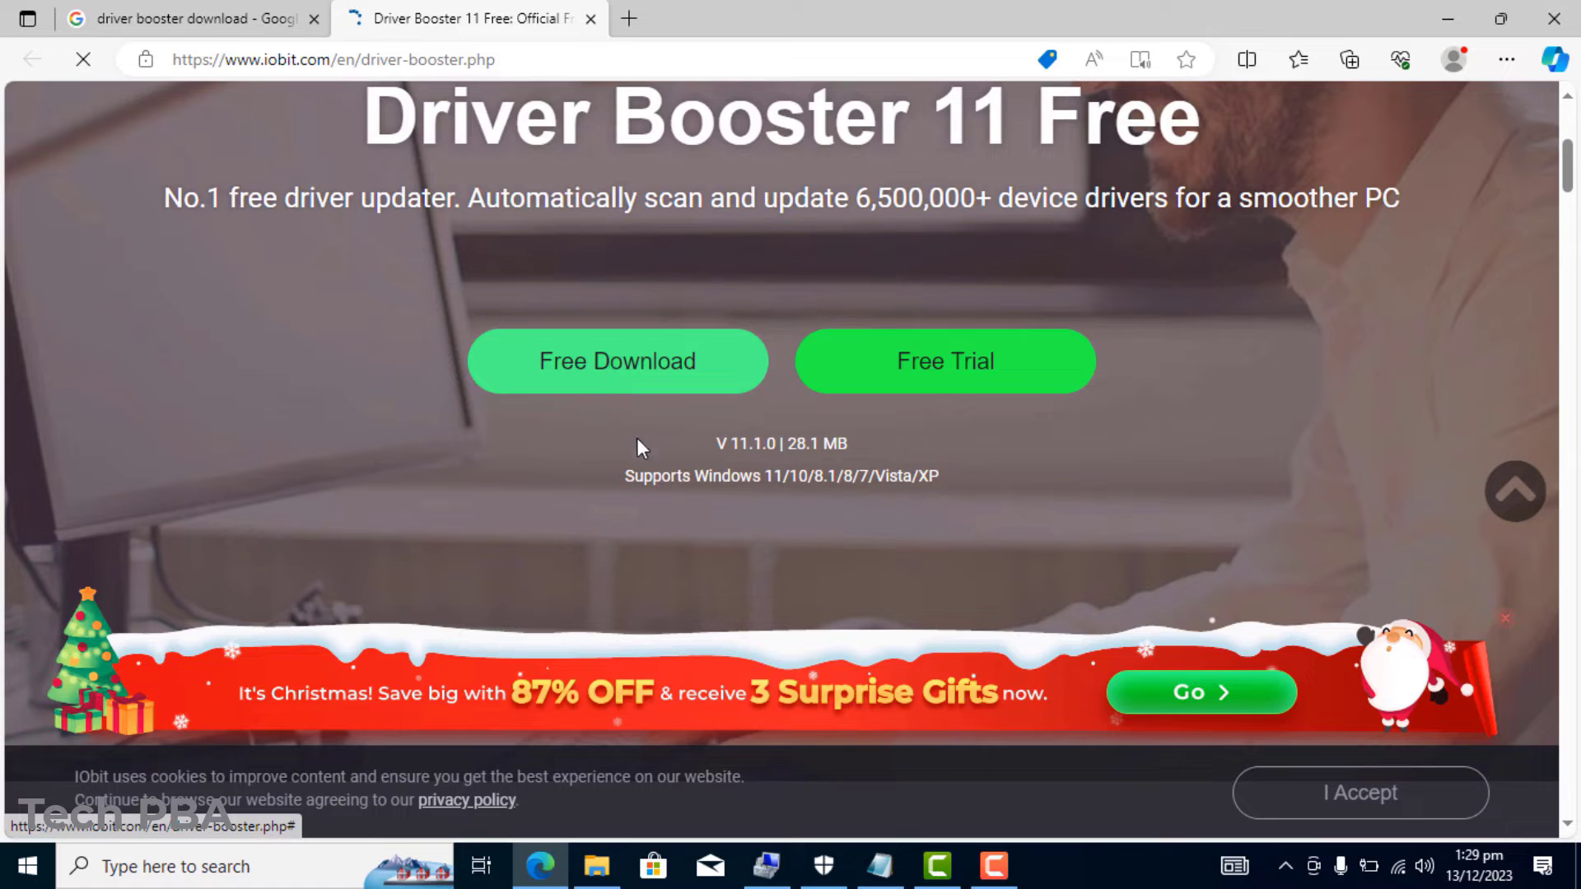
click(614, 362)
click(617, 362)
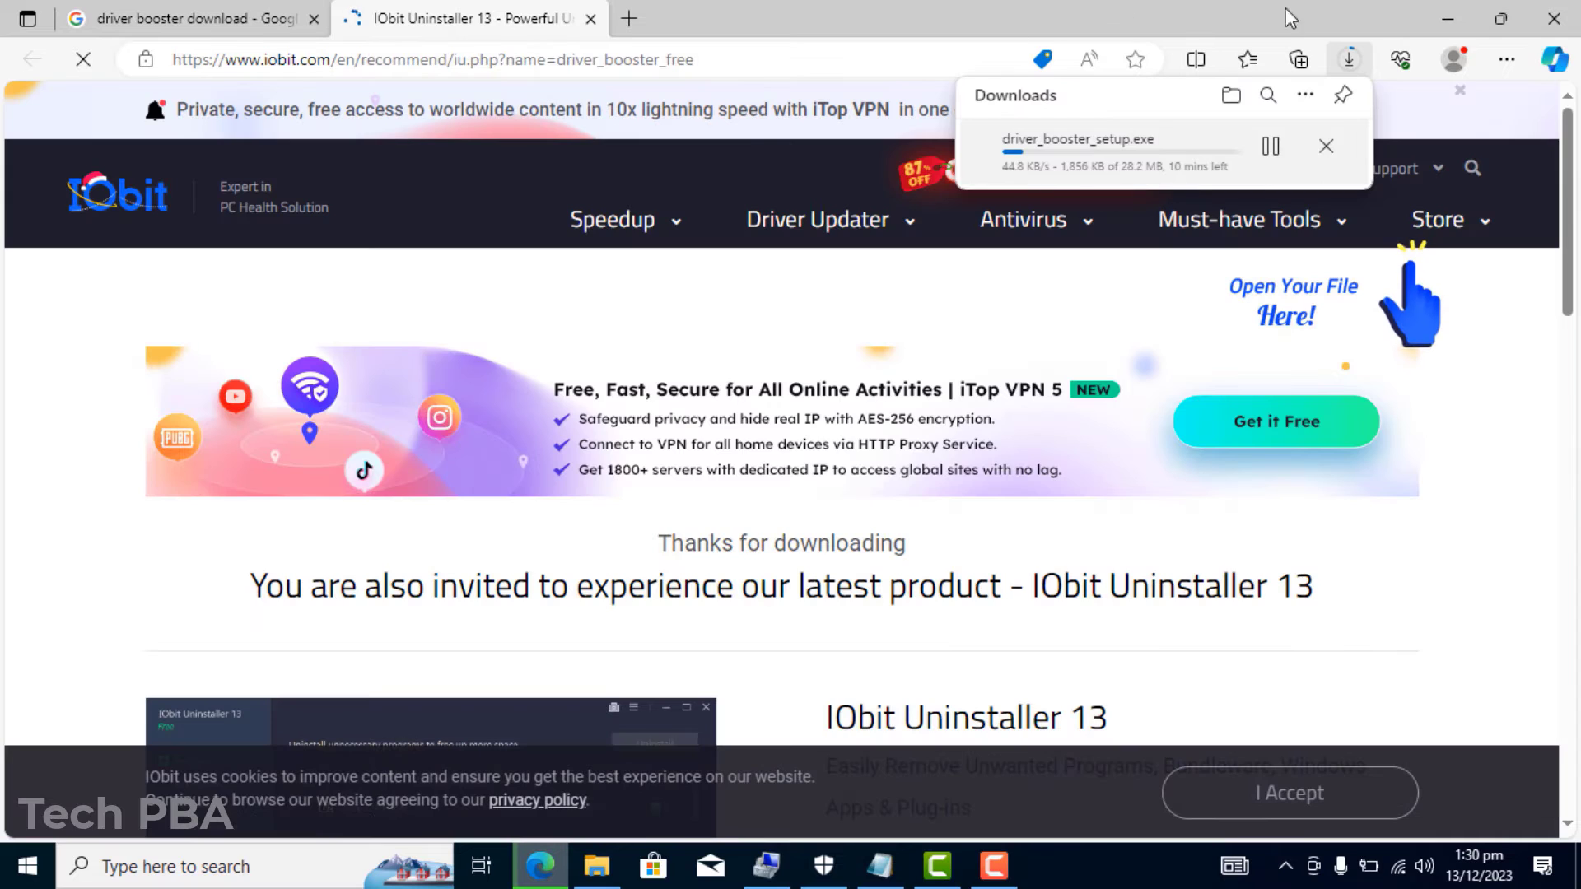
mouse_move(1152, 153)
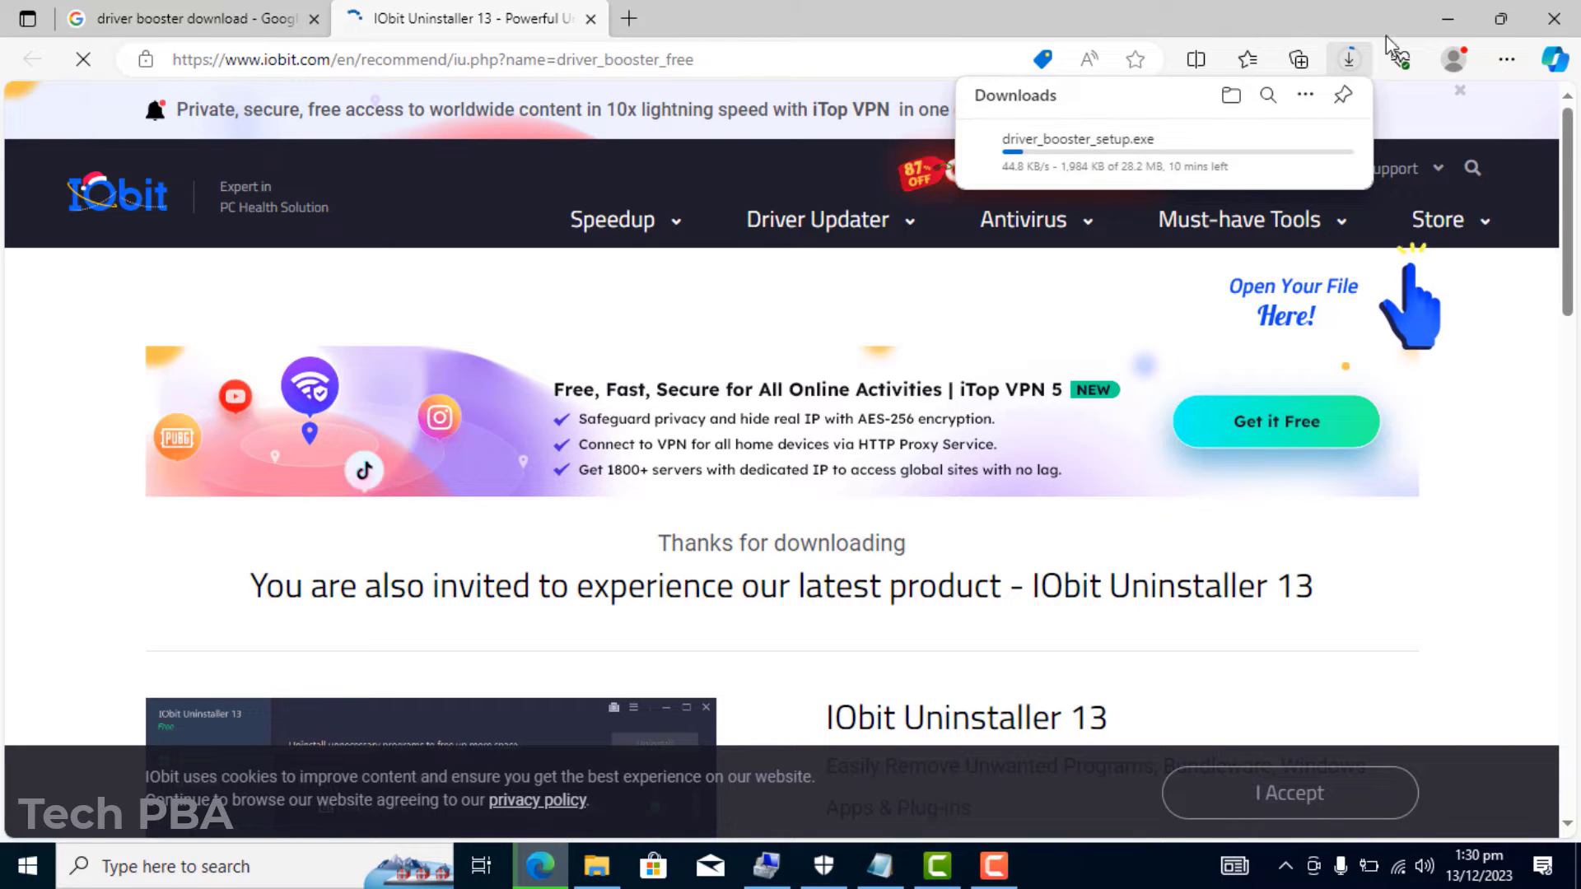
mouse_move(1139, 219)
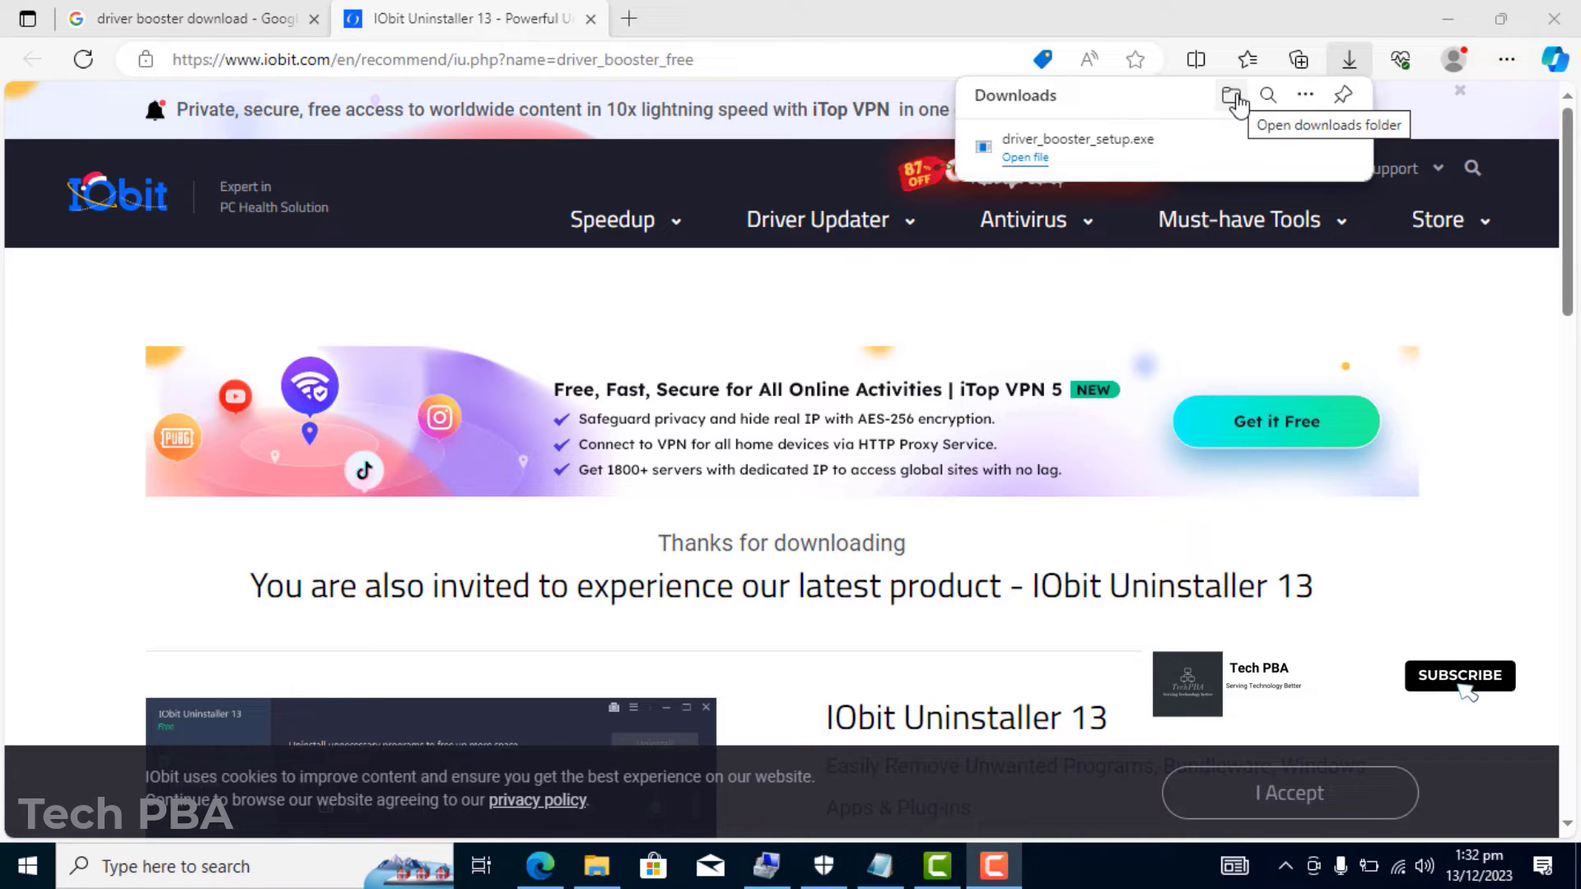
Show the Downloads folder, move its window left, and select driver_booster_setup
click(1235, 103)
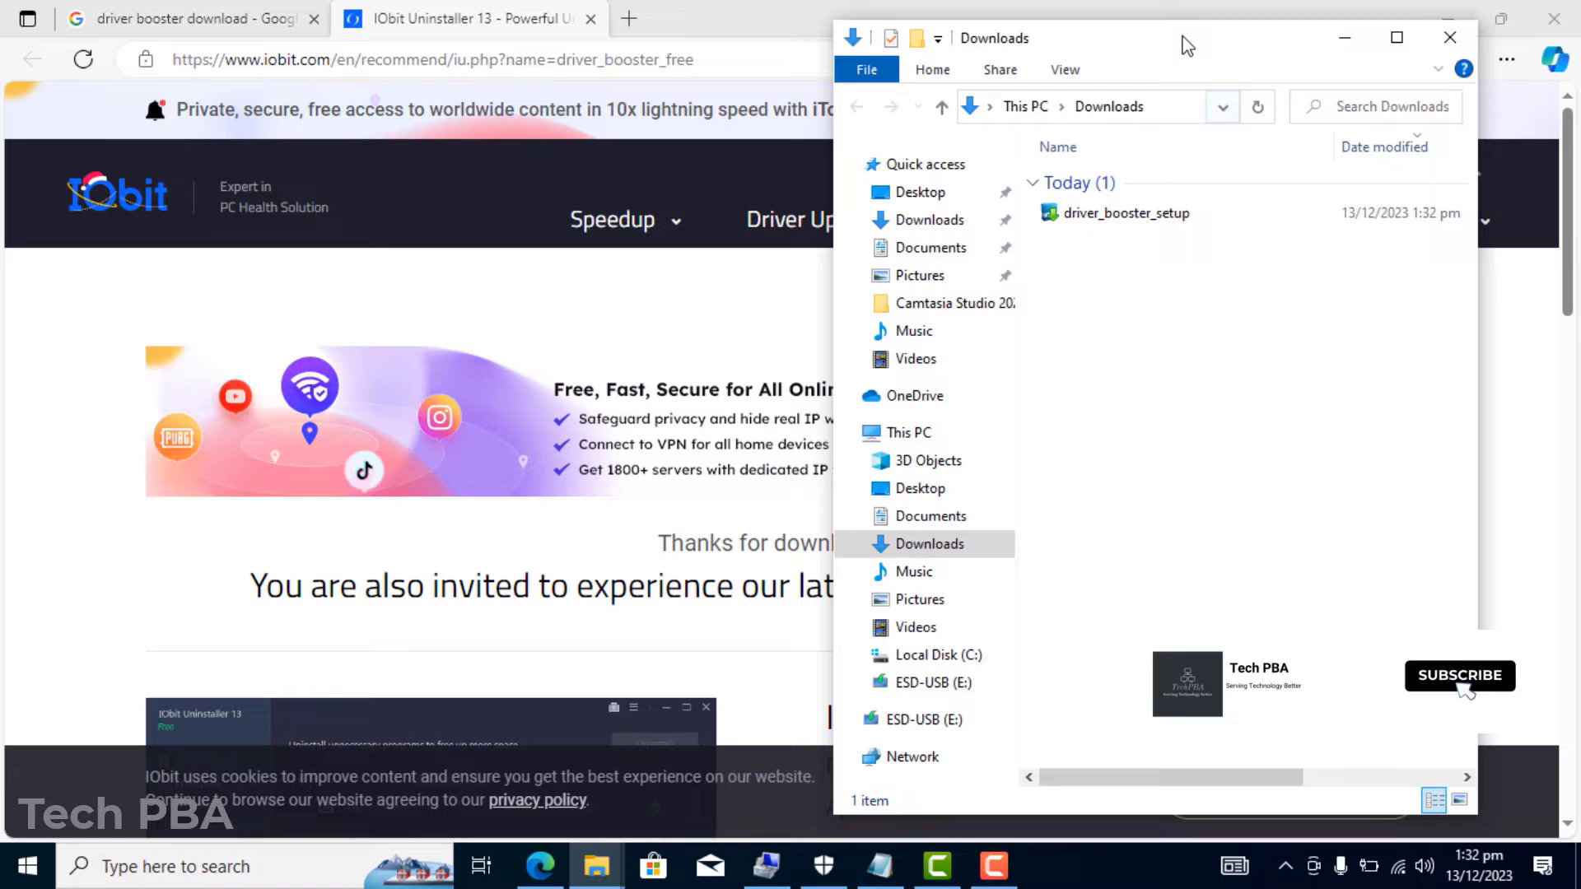
drag(1187, 44, 487, 47)
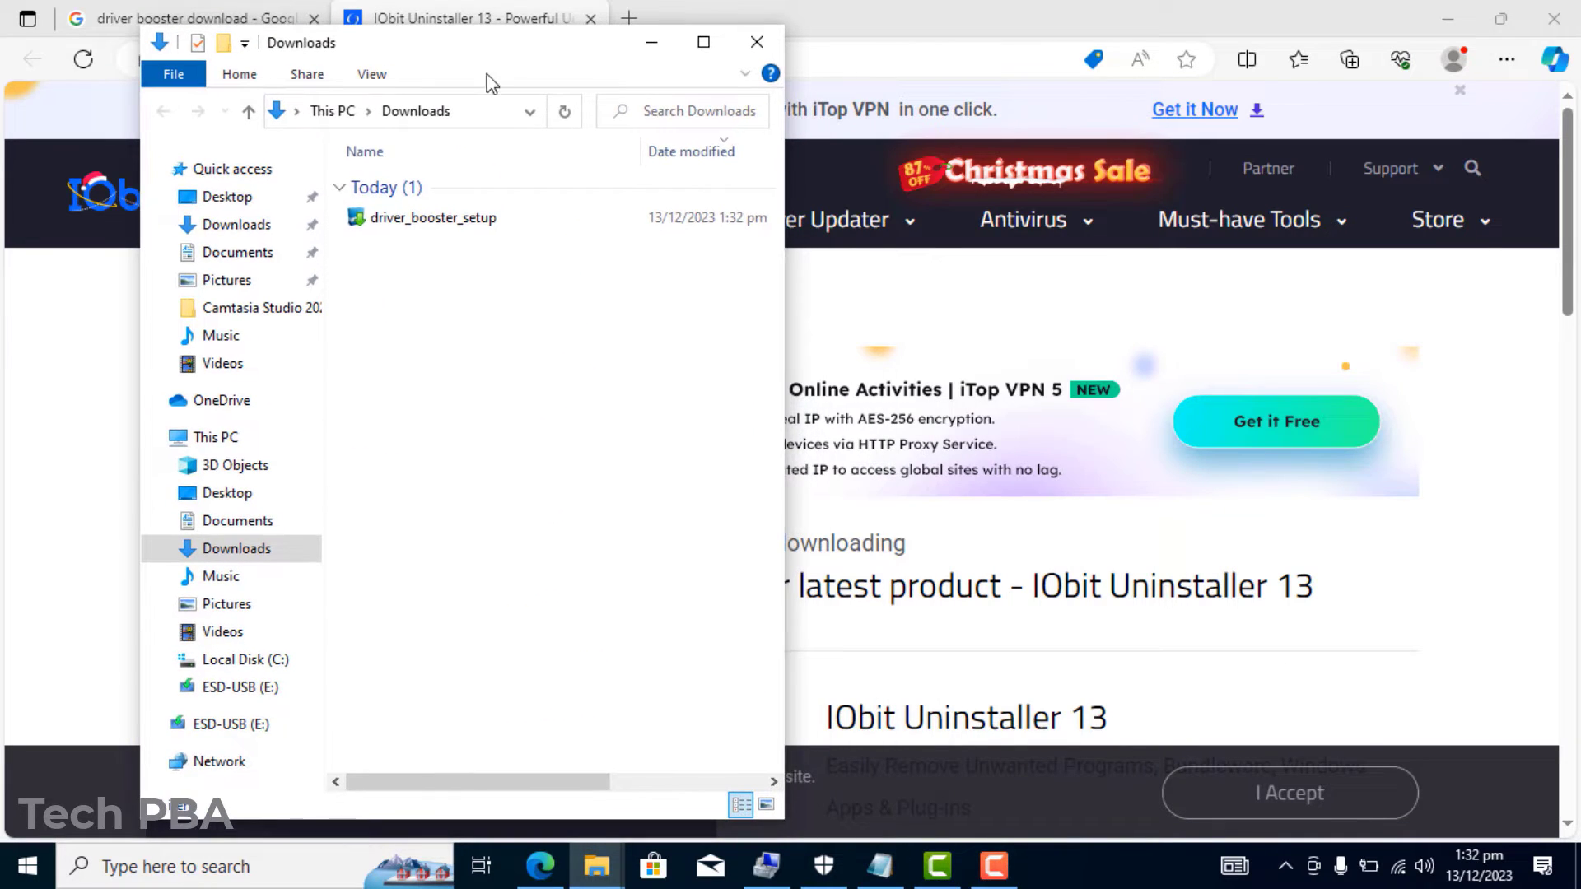
click(414, 226)
Run driver_booster_setup to install Driver Booster 11.1.0, declining the iTop Easy Desktop and Advanced SystemCare offers
double_click(414, 220)
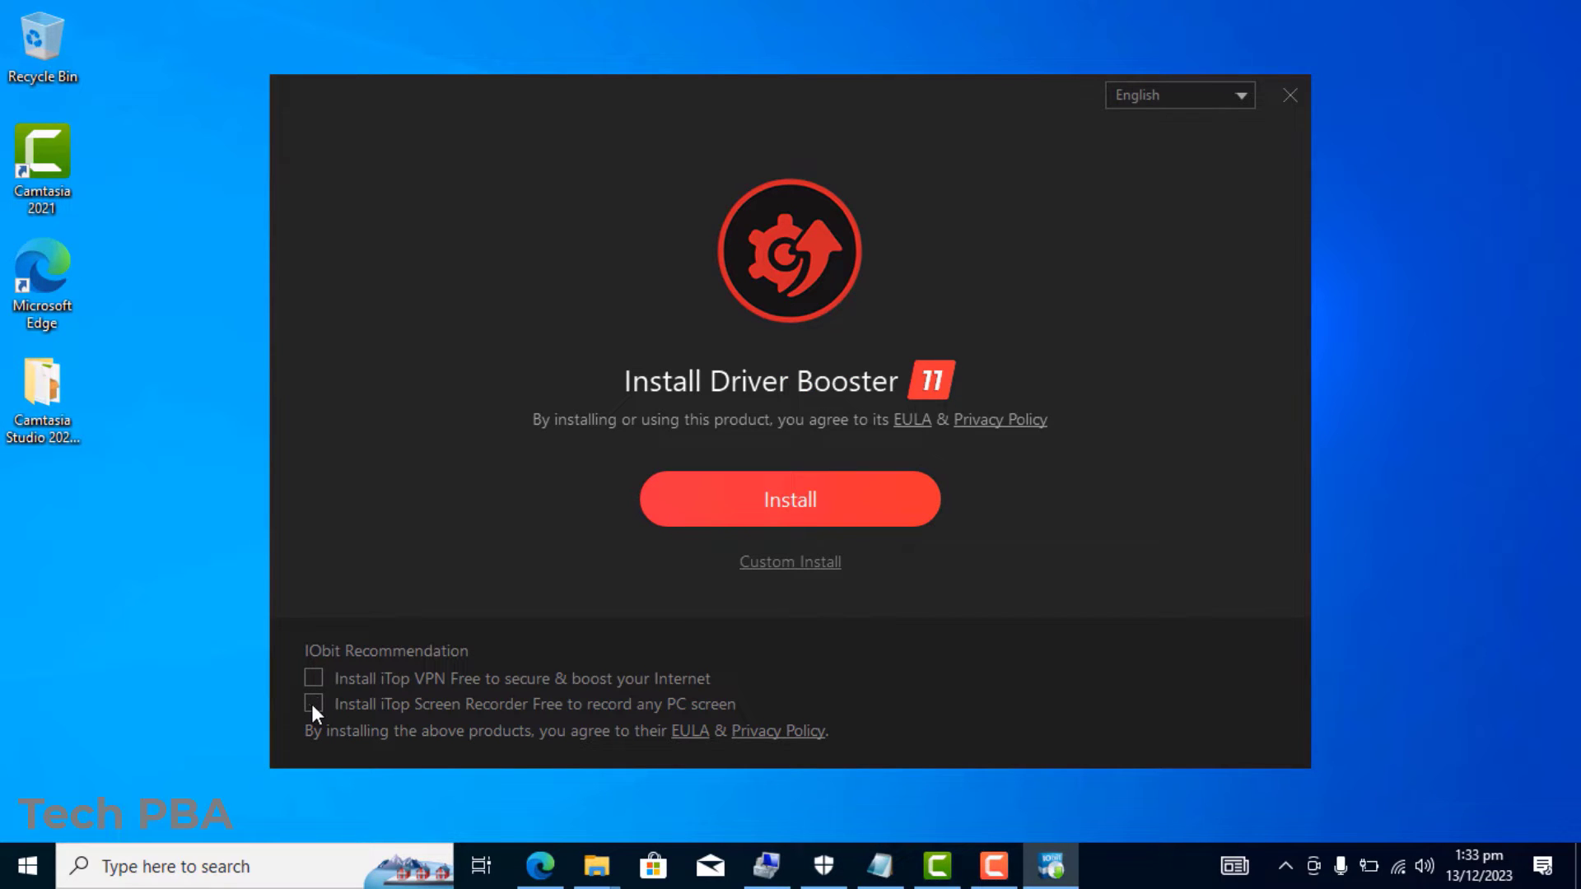
click(804, 502)
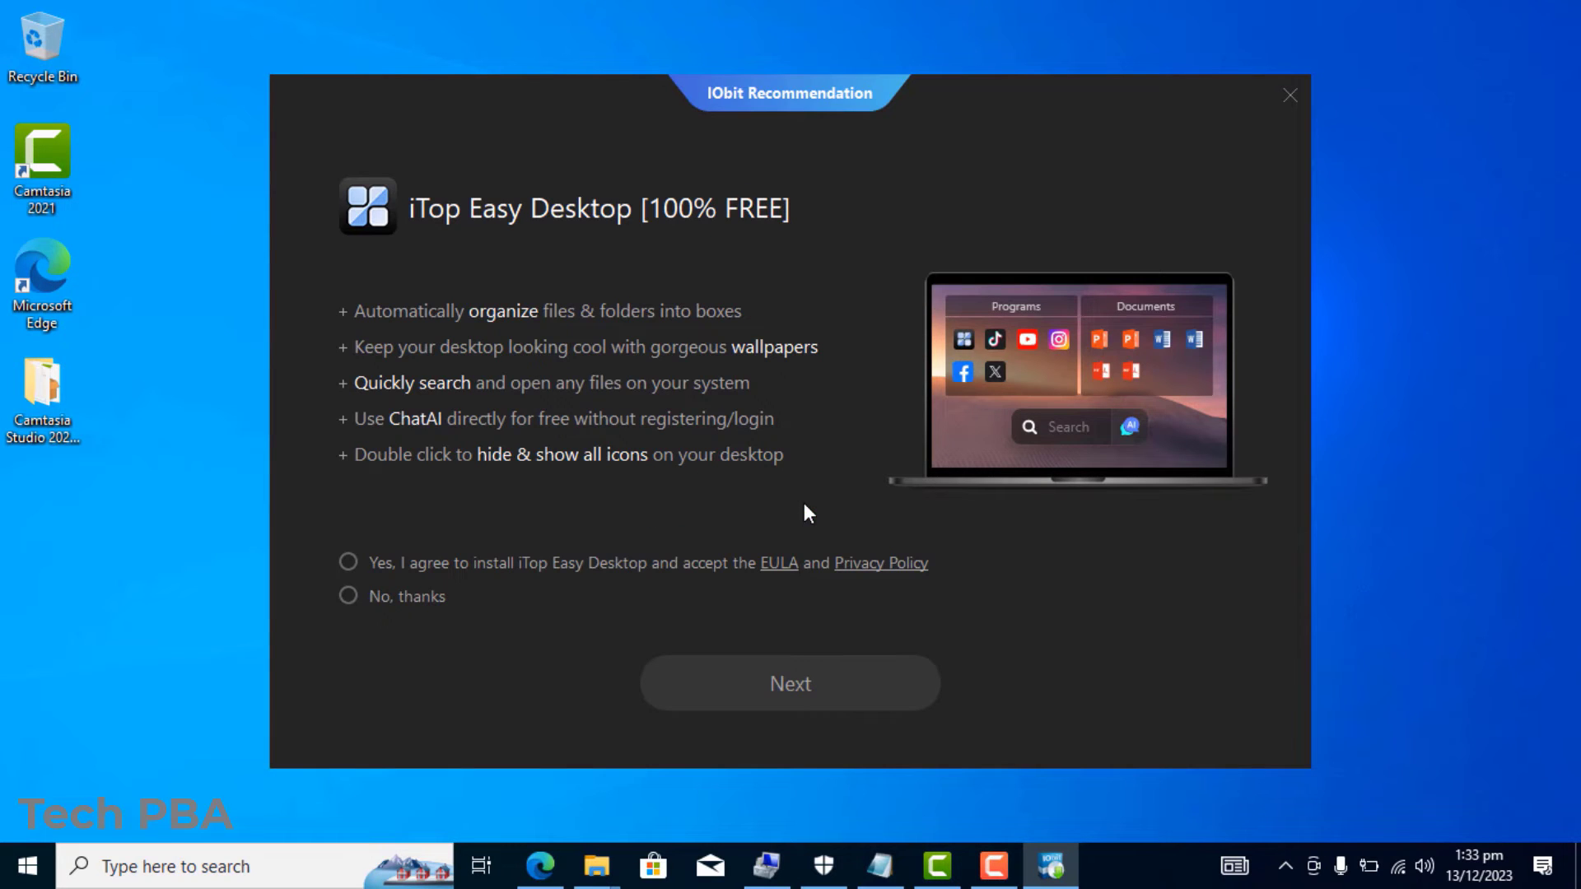
click(348, 596)
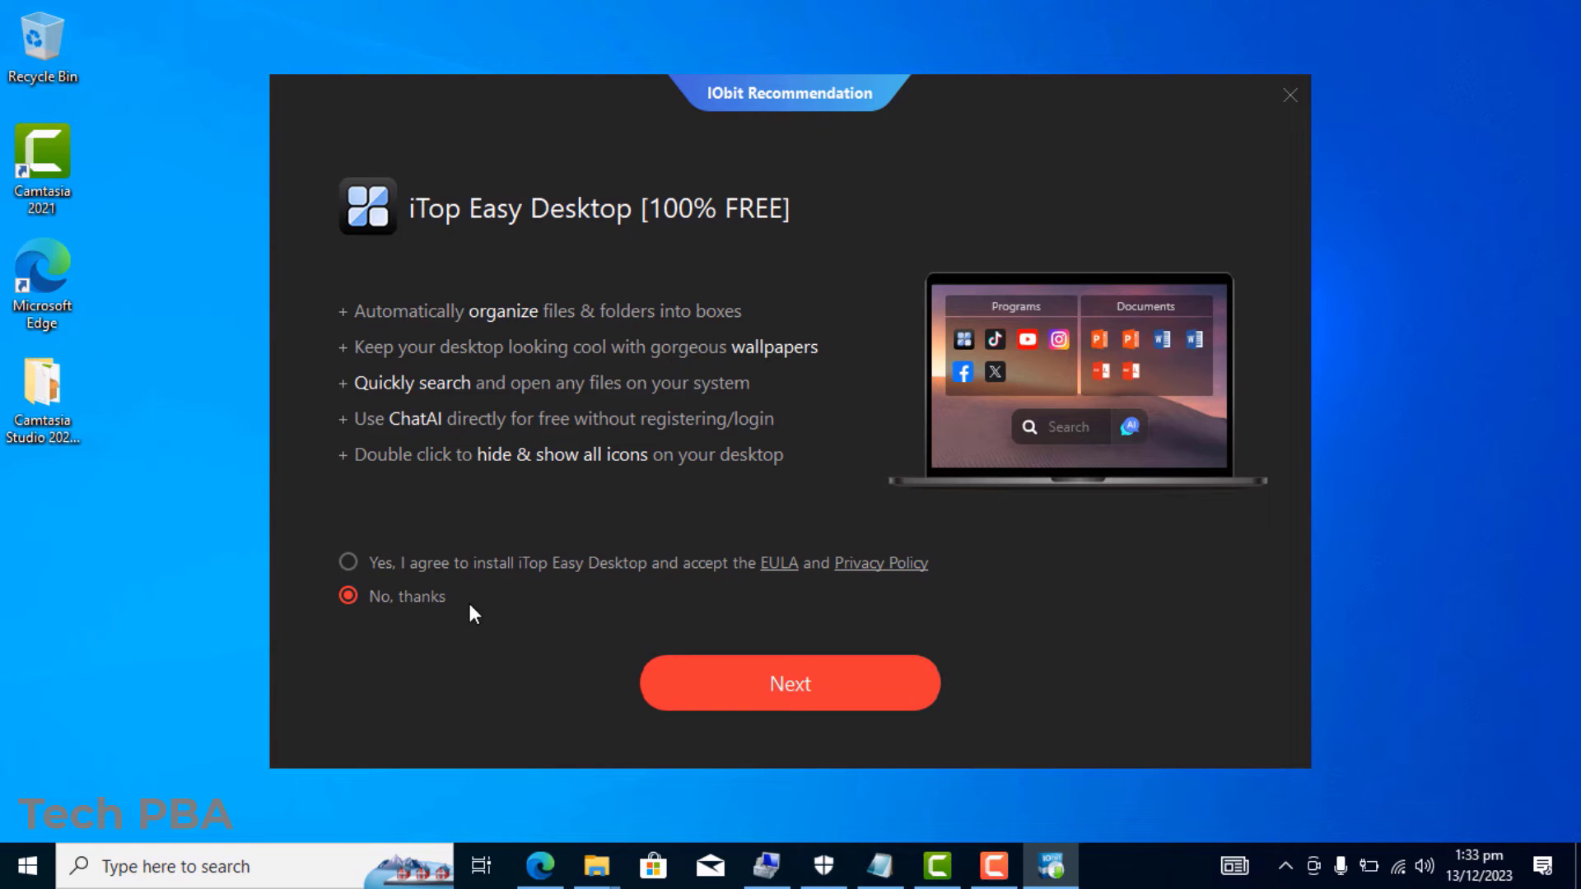
click(790, 686)
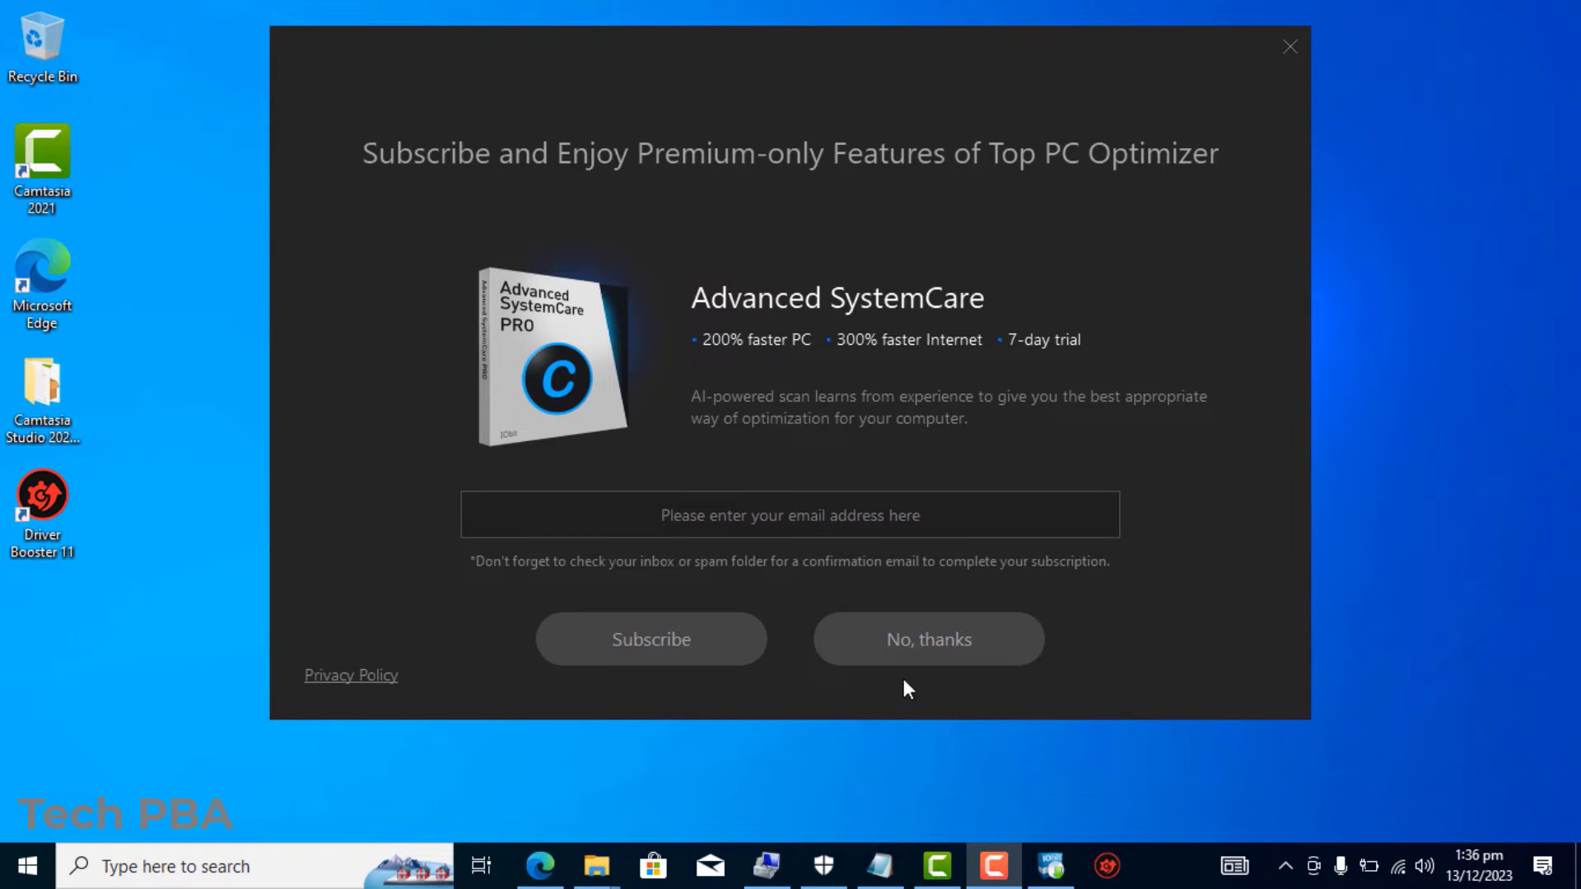
click(931, 639)
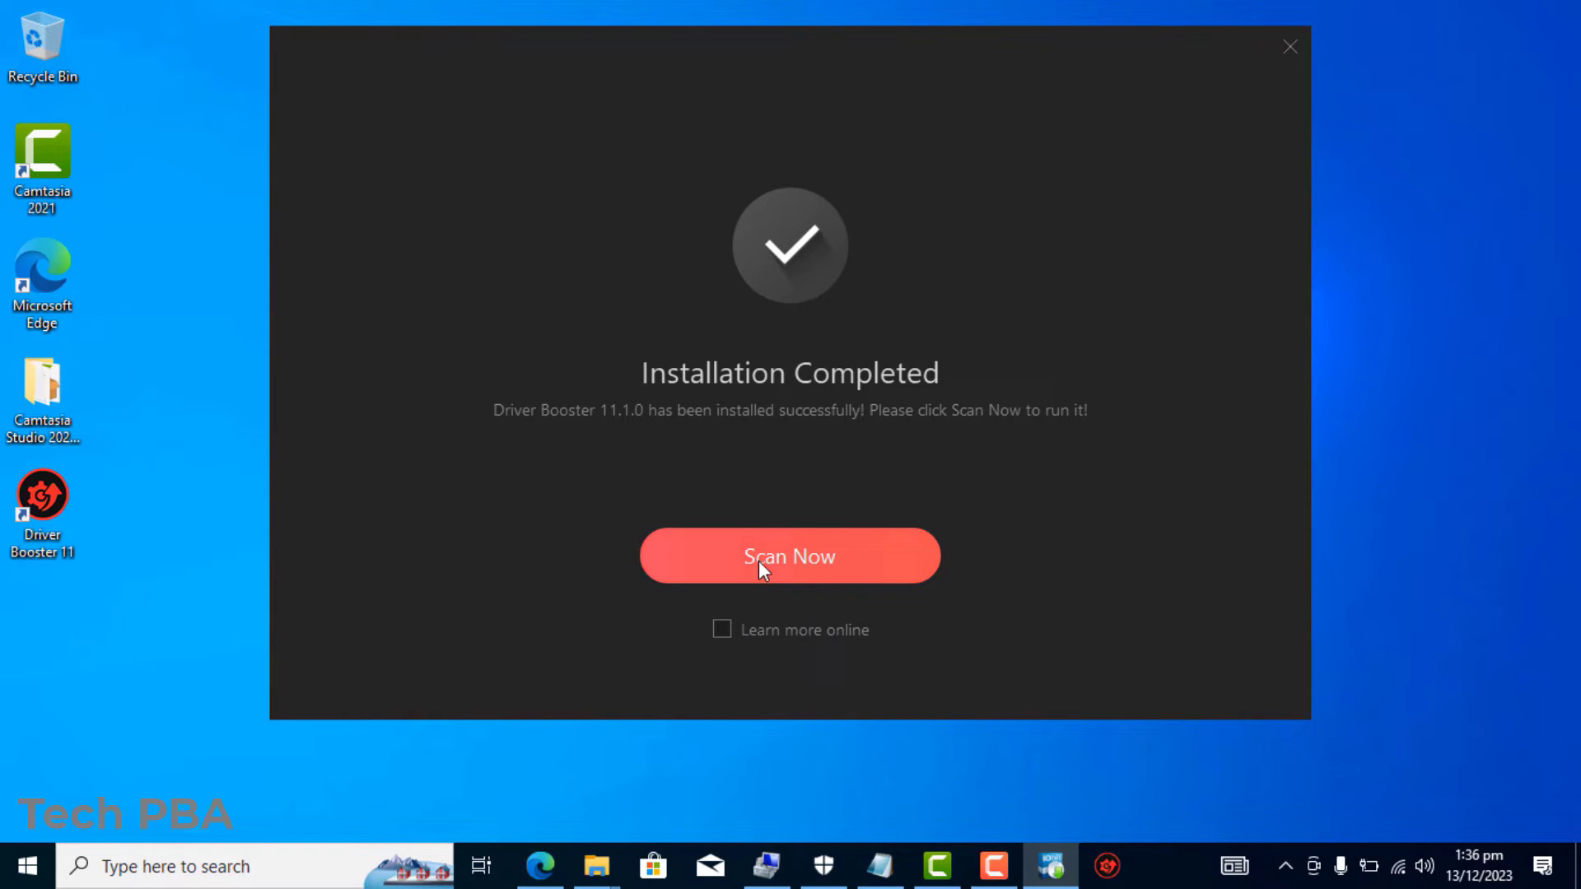
Scan drivers in Driver Booster and review the 14 outdated and 25 up-to-date results
click(815, 564)
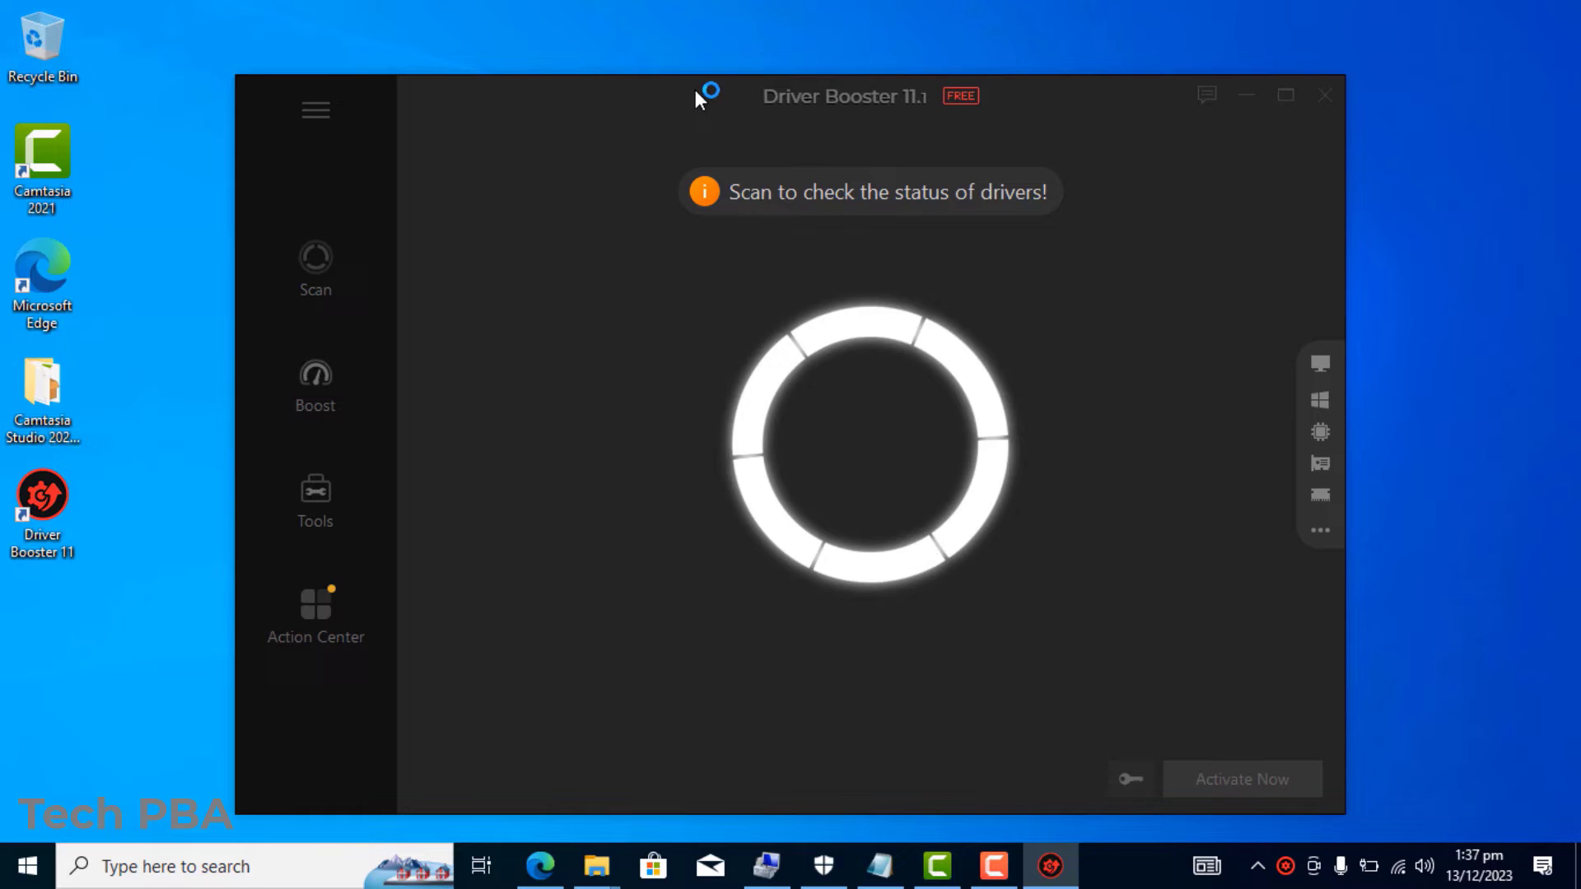
drag(695, 90, 660, 28)
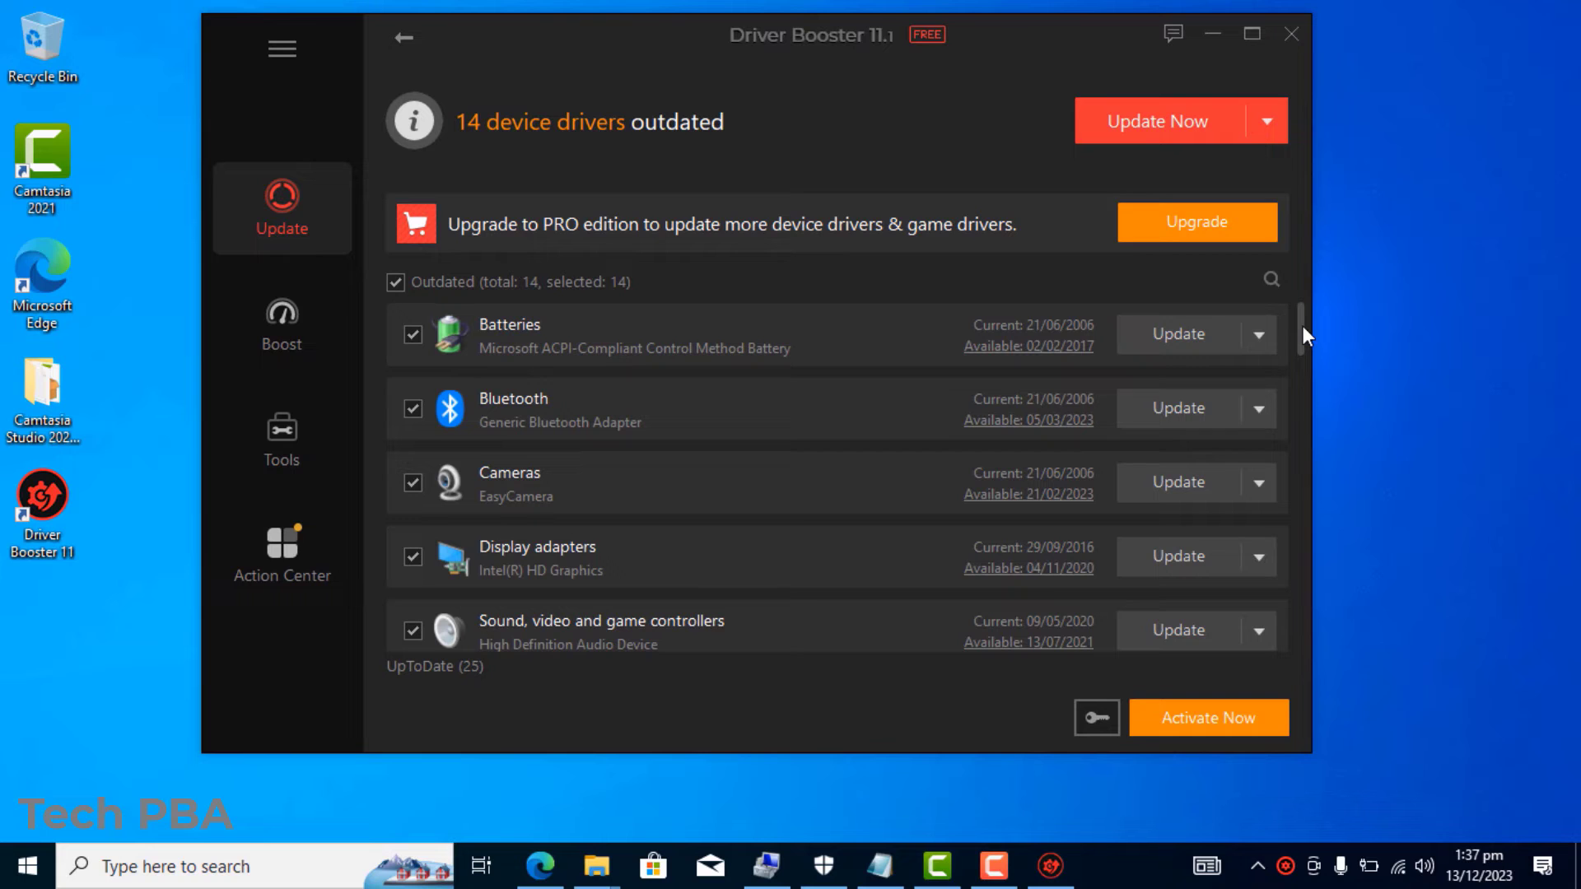
drag(1303, 327, 1302, 336)
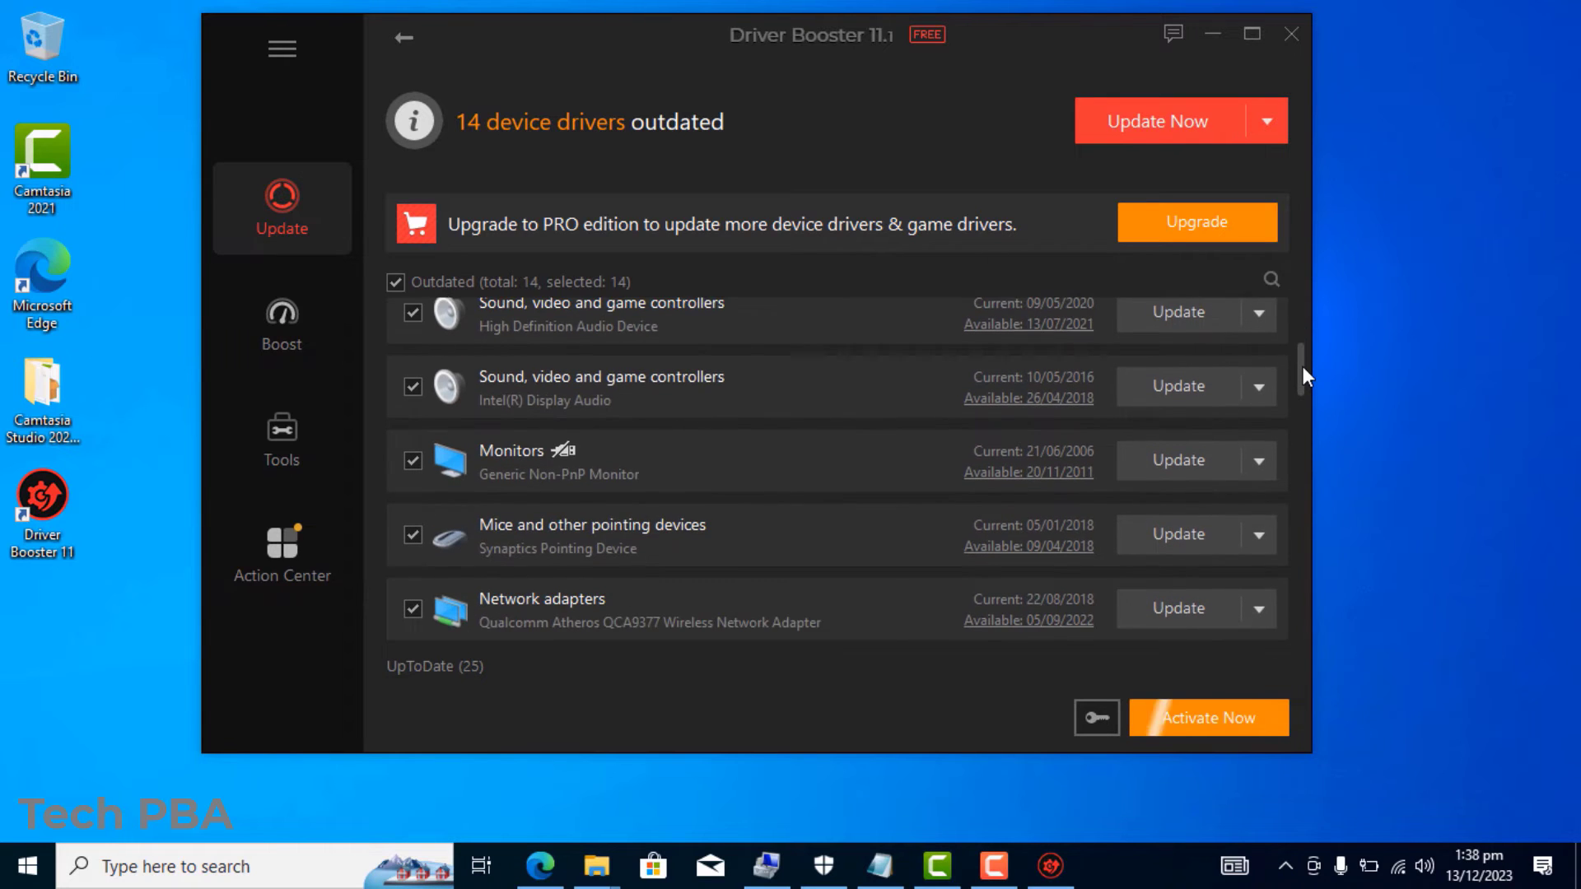
drag(1304, 368, 1263, 260)
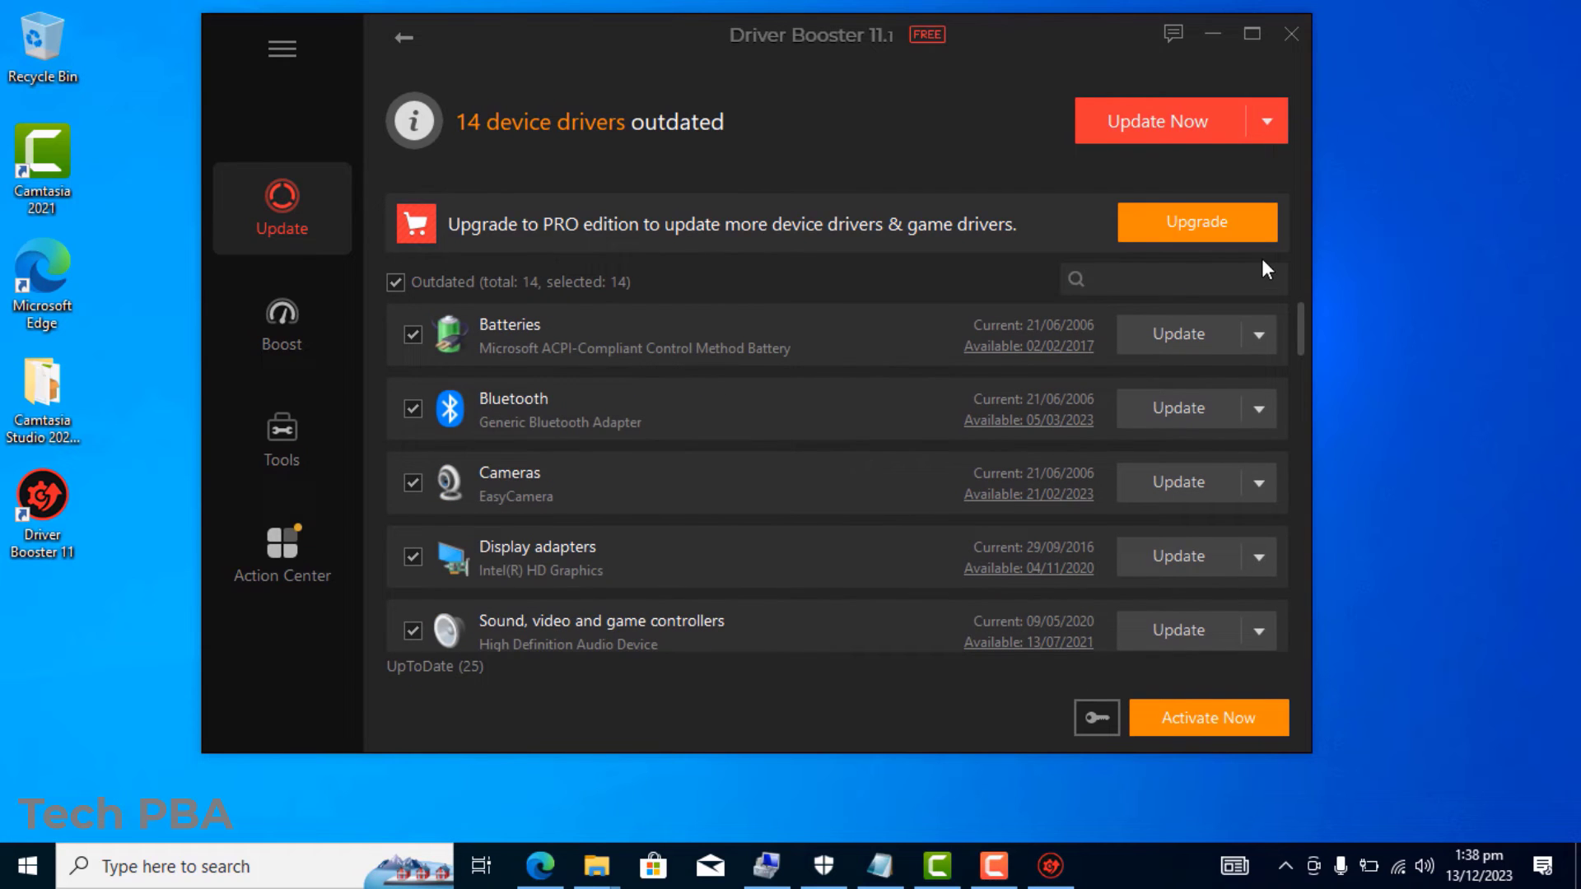
click(1263, 262)
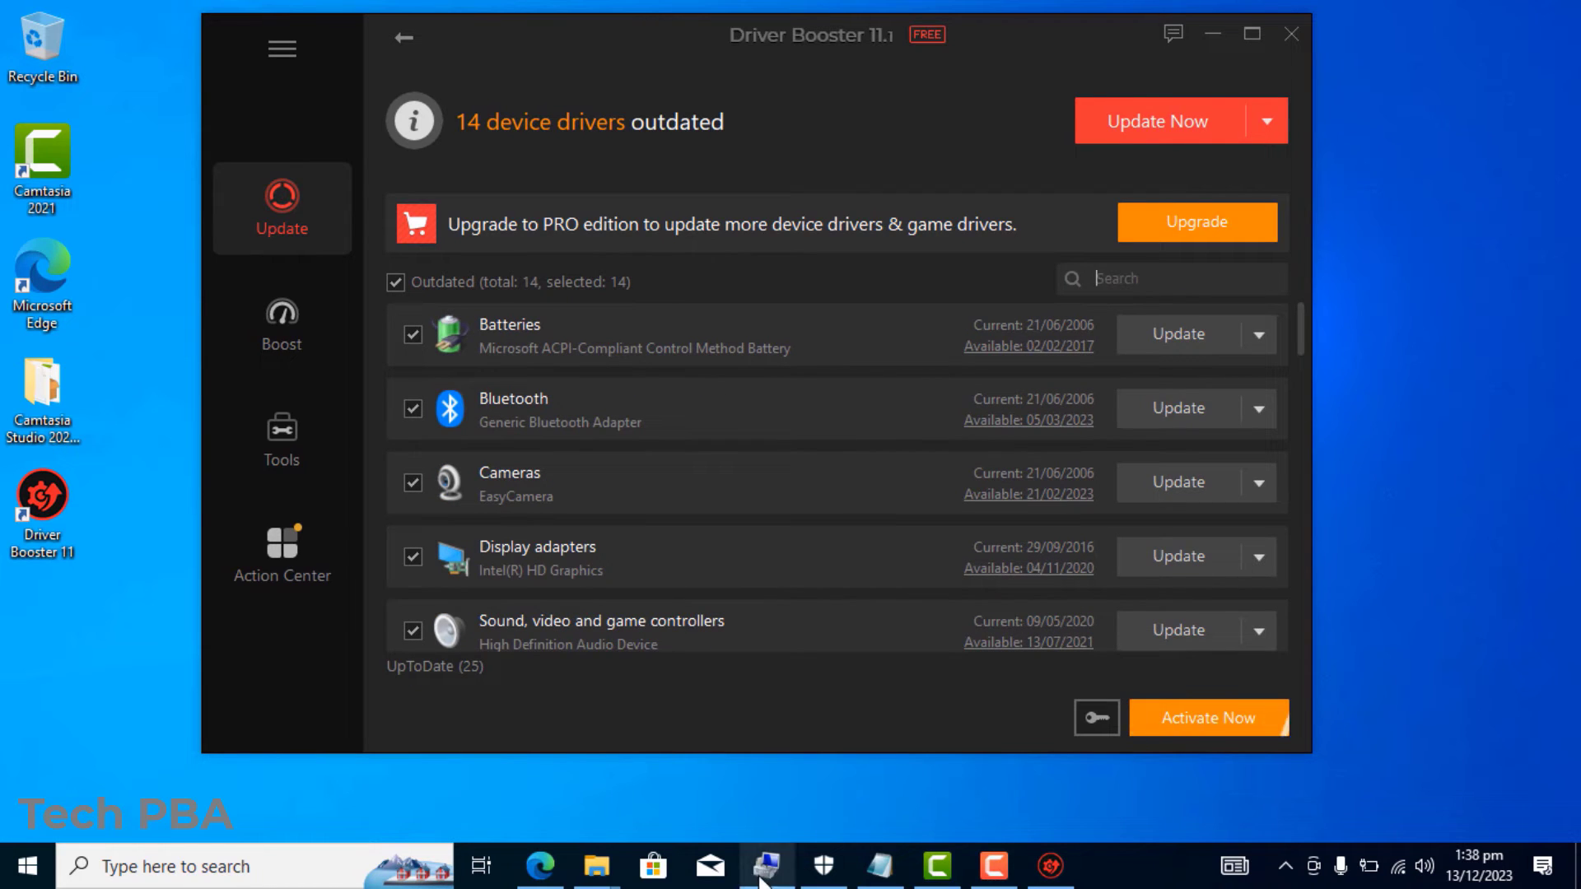
Open Computer Management for This PC from File Explorer and show Device Manager
mouse_move(761, 879)
click(684, 789)
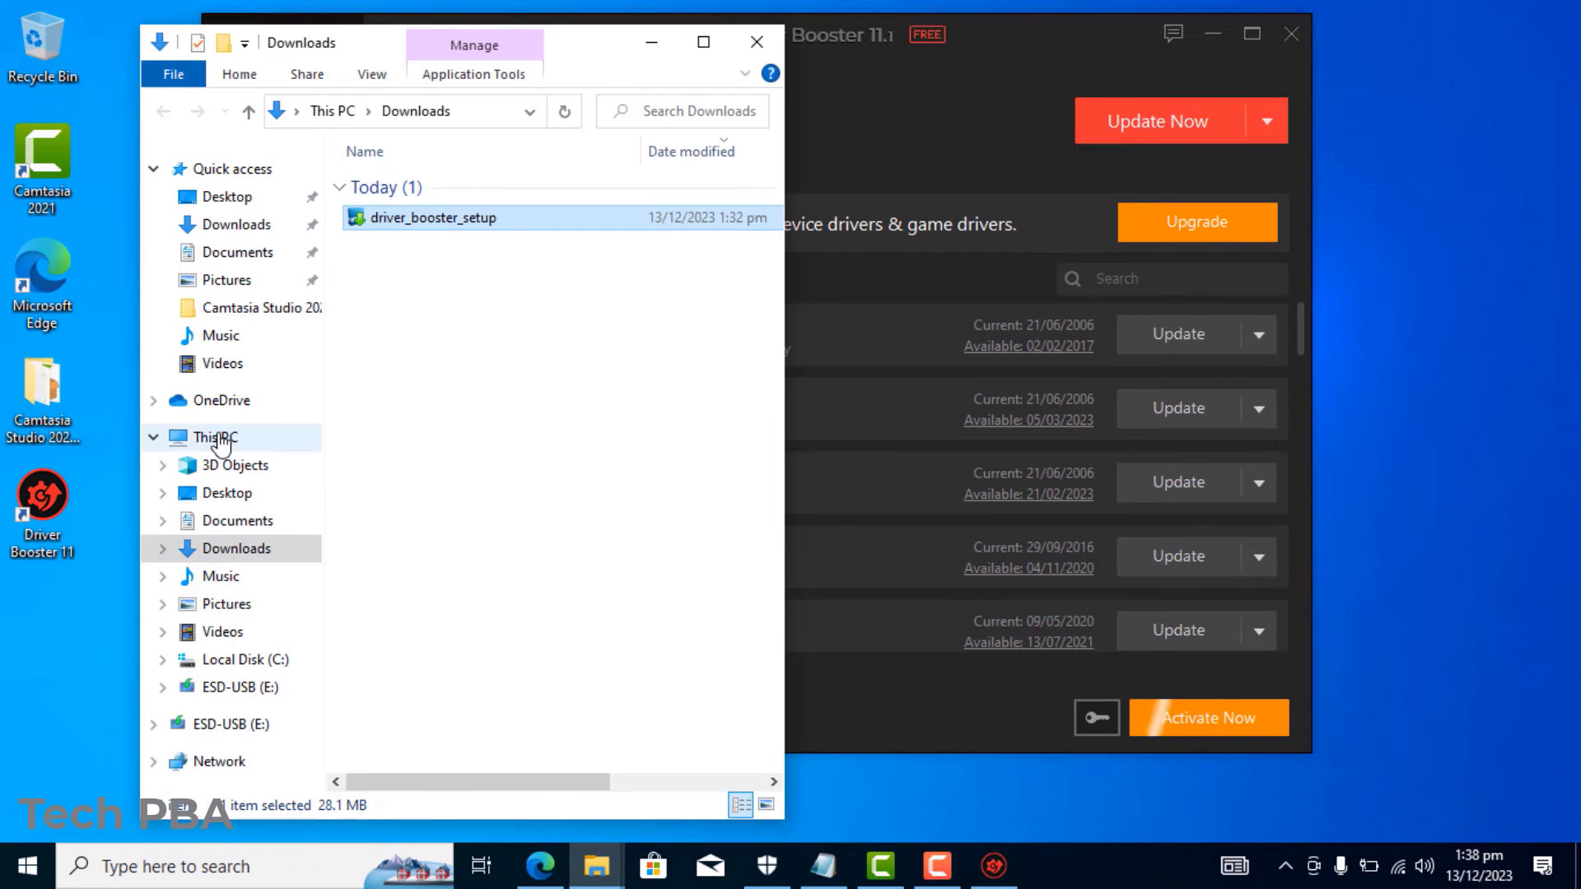
click(220, 442)
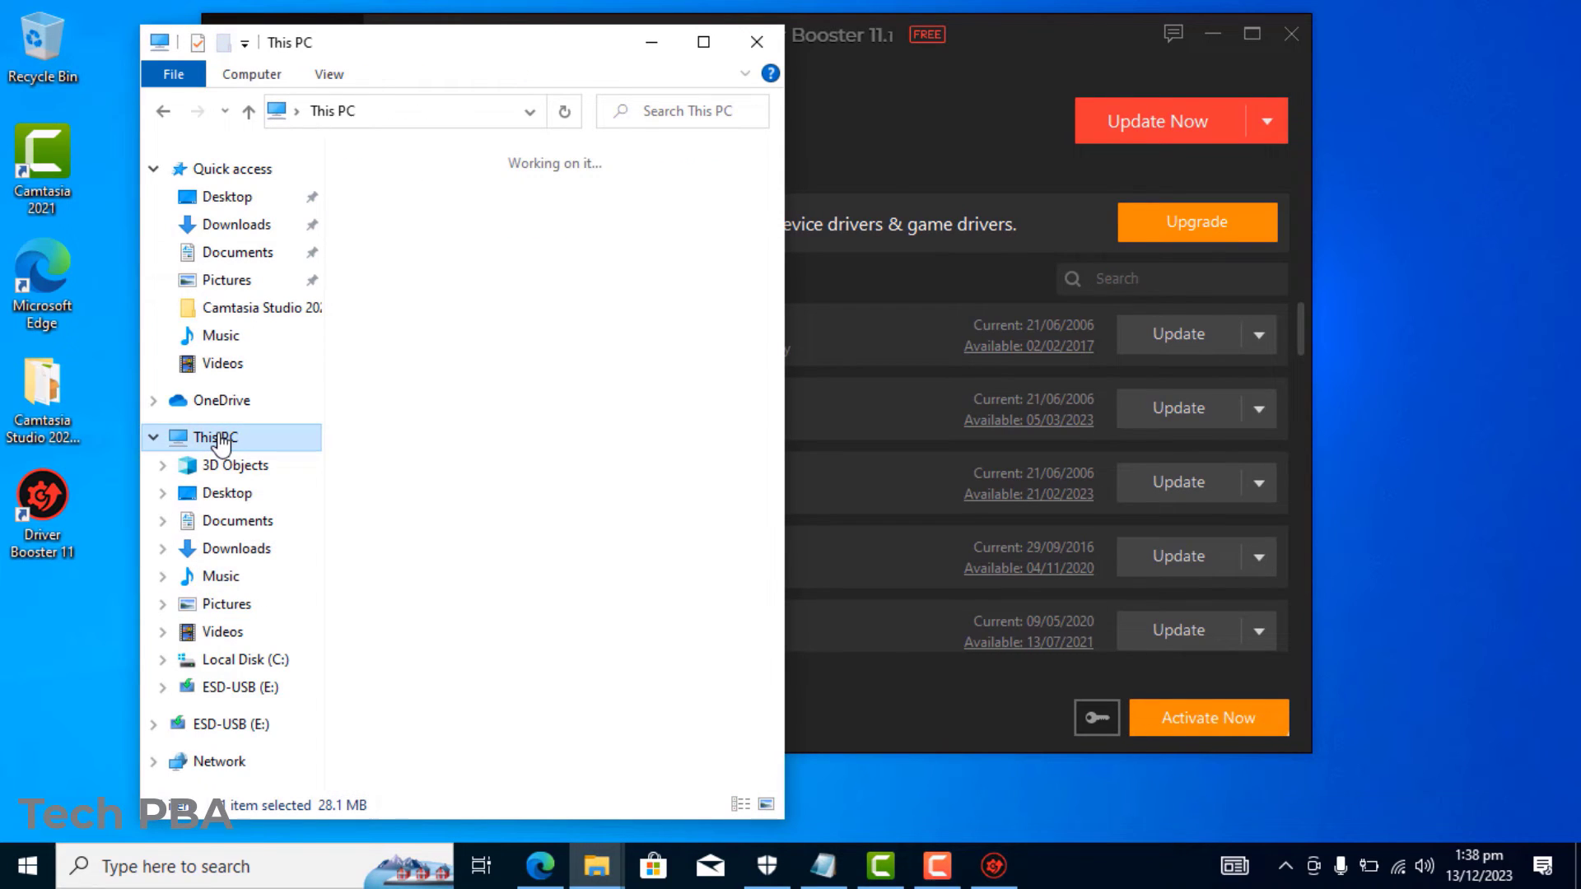
right_click(218, 436)
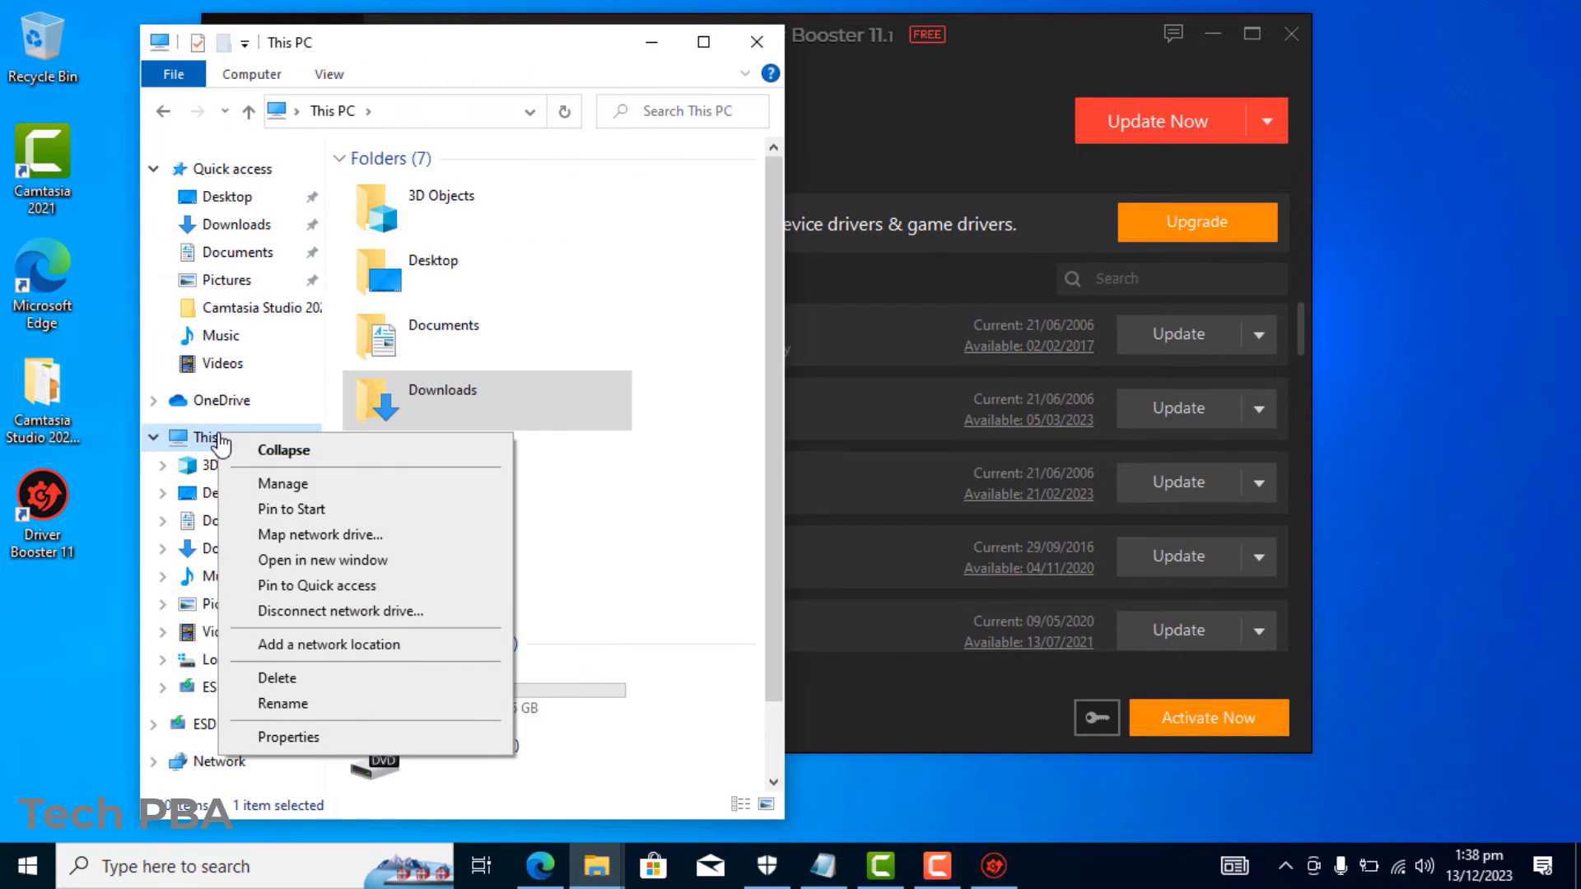
click(317, 487)
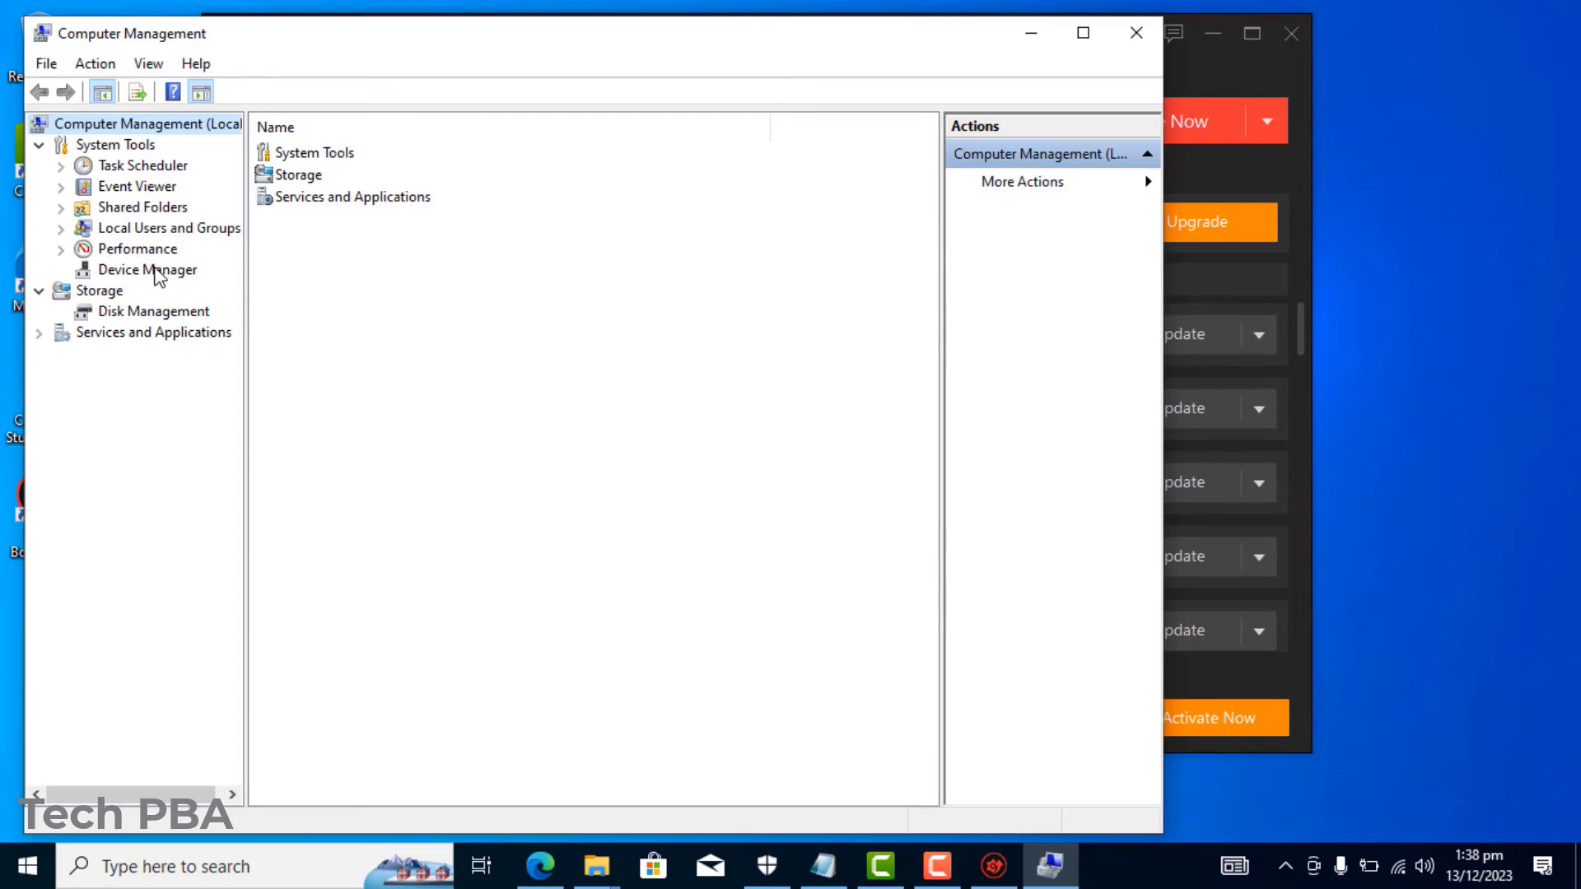
click(157, 272)
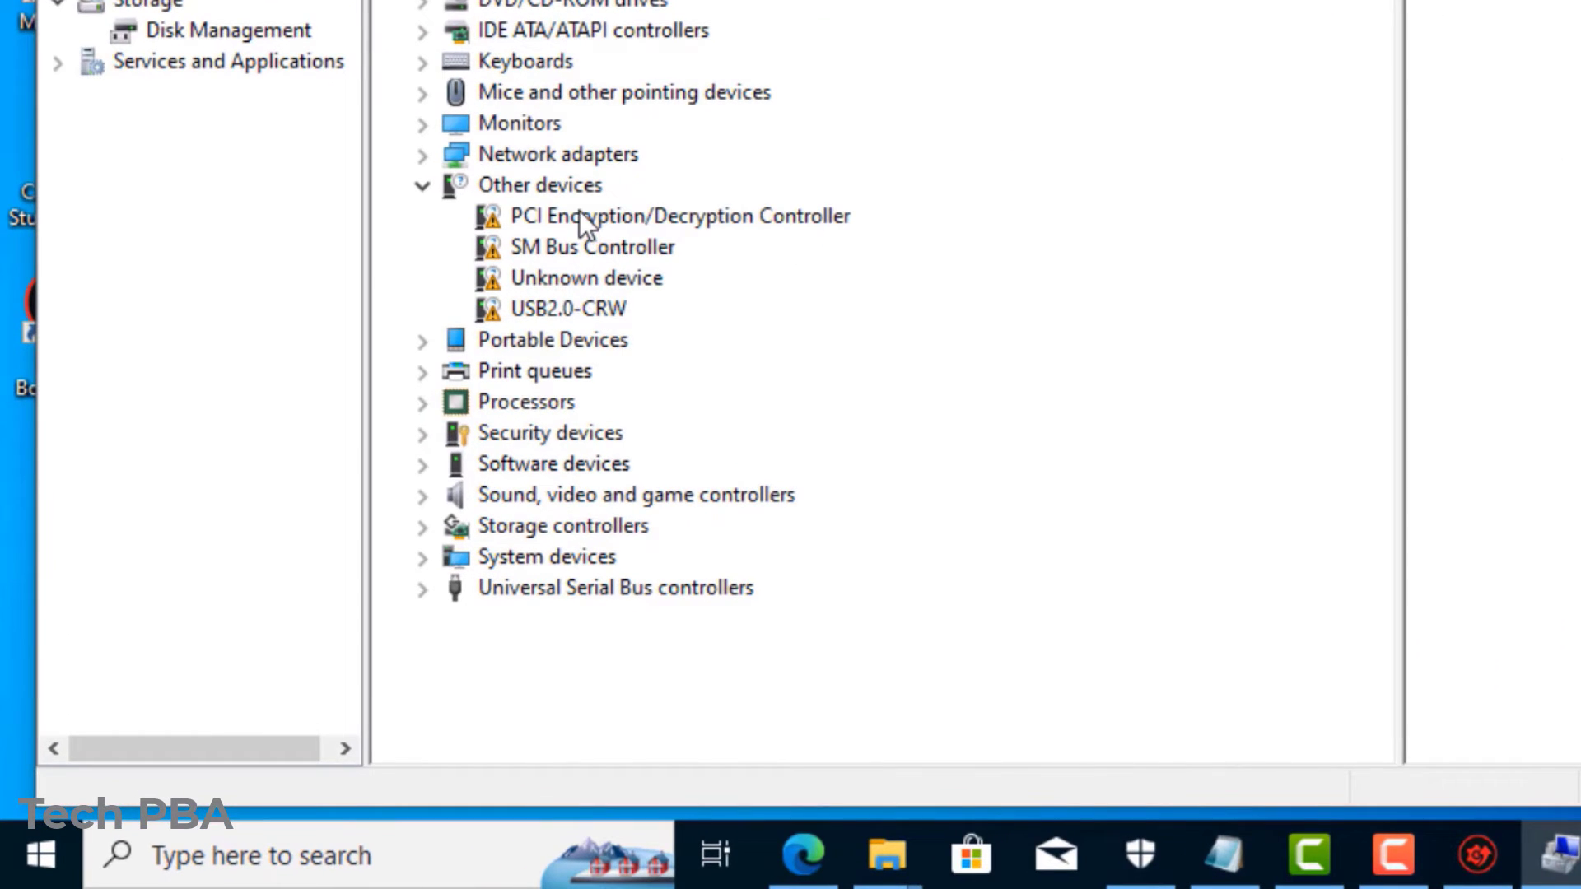
Inspect the driverless Other devices, confirming Unknown device reports drivers not installed (Code 28)
click(390, 432)
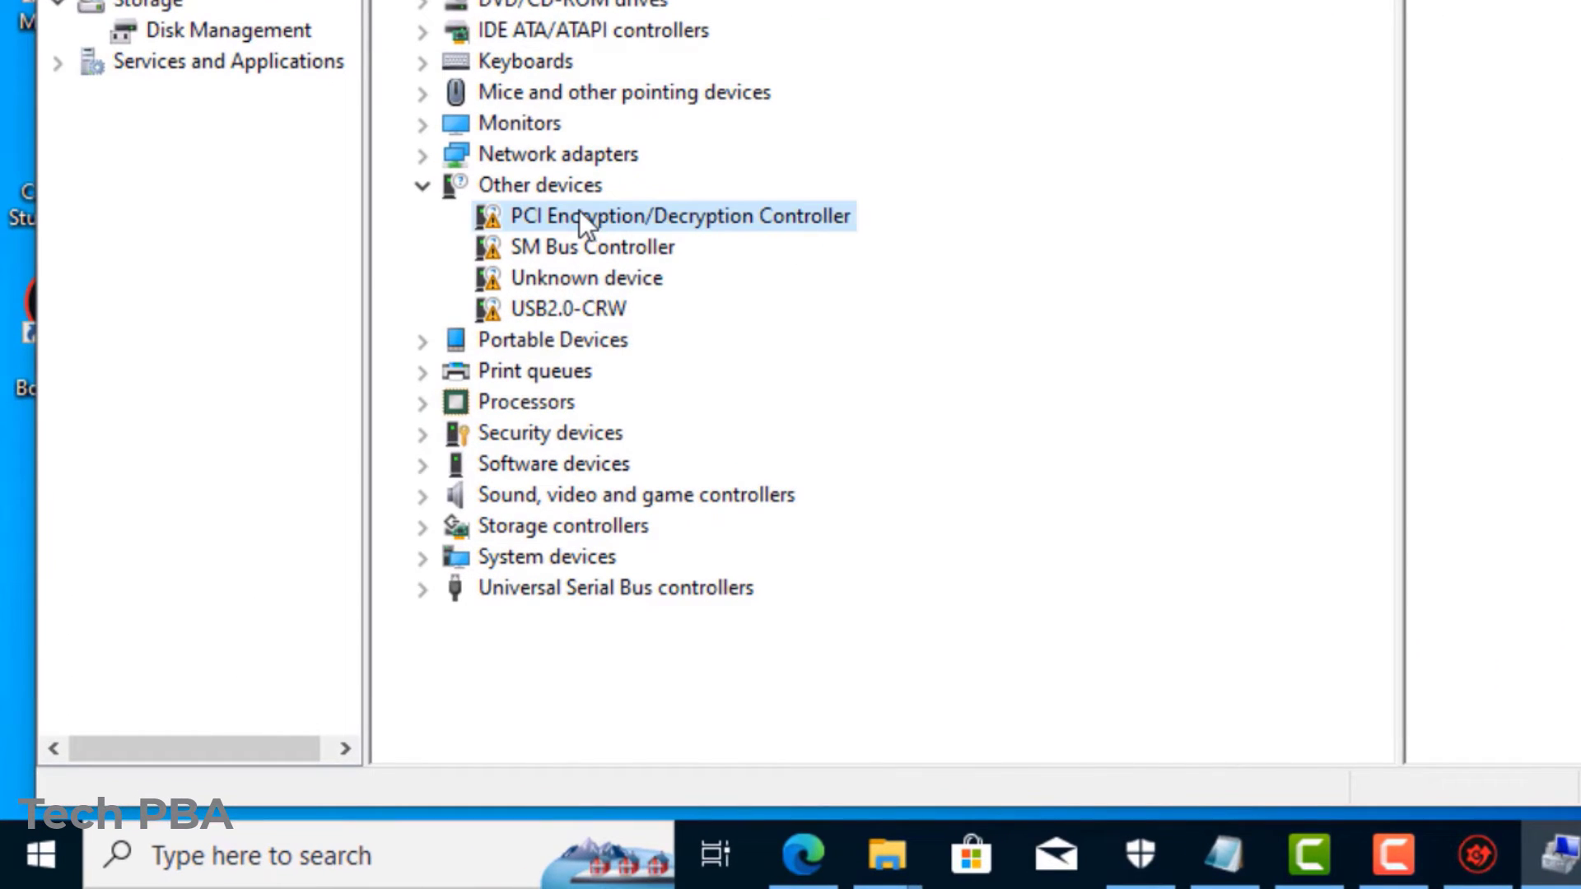
double_click(580, 265)
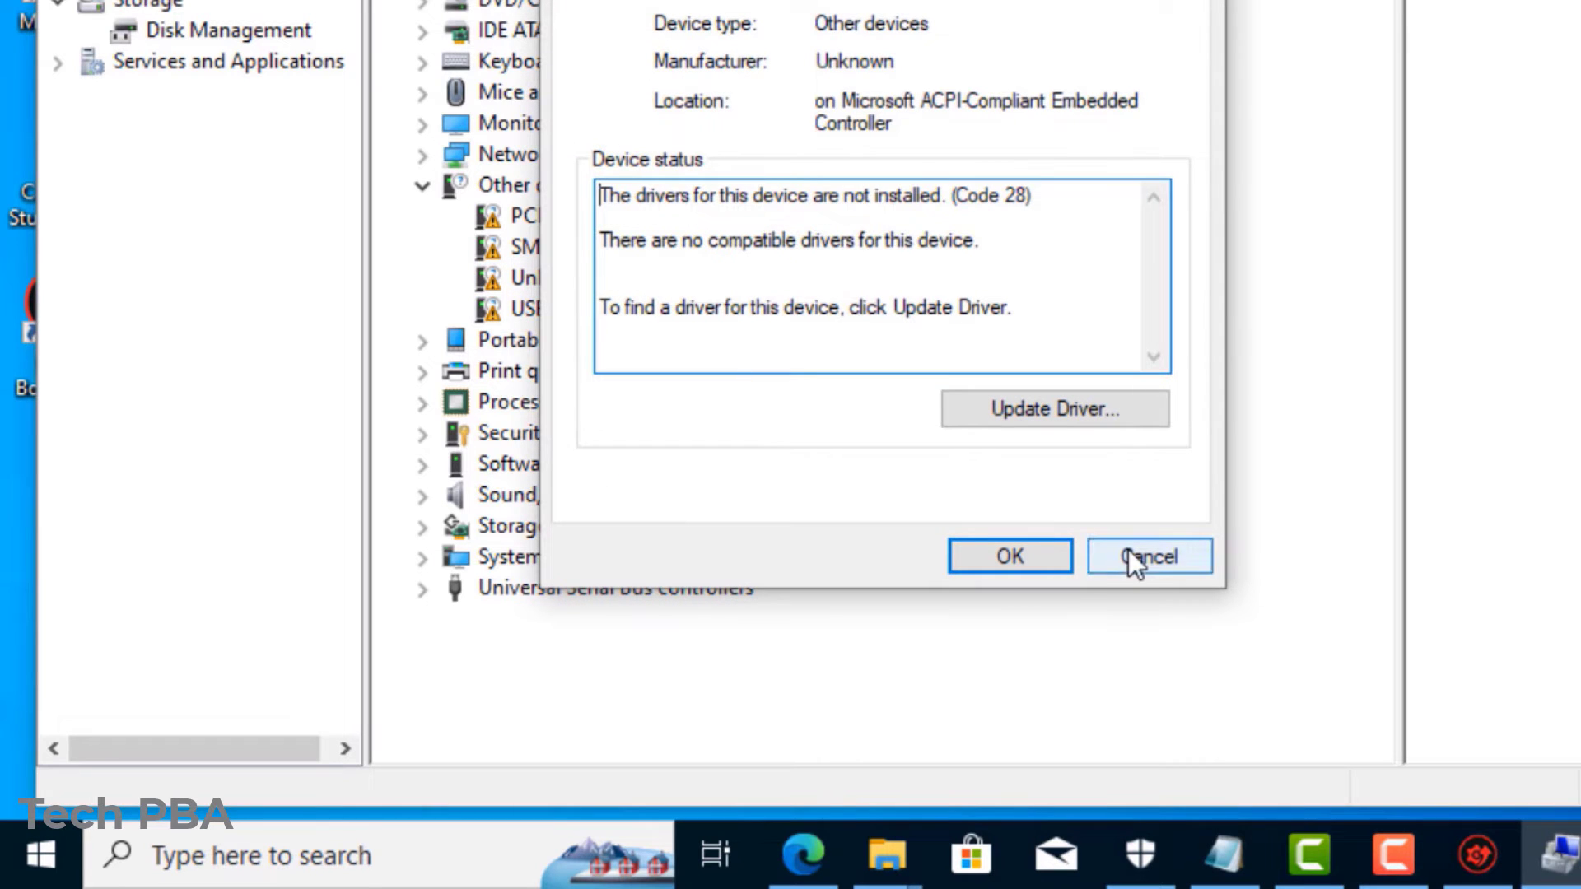
click(1146, 560)
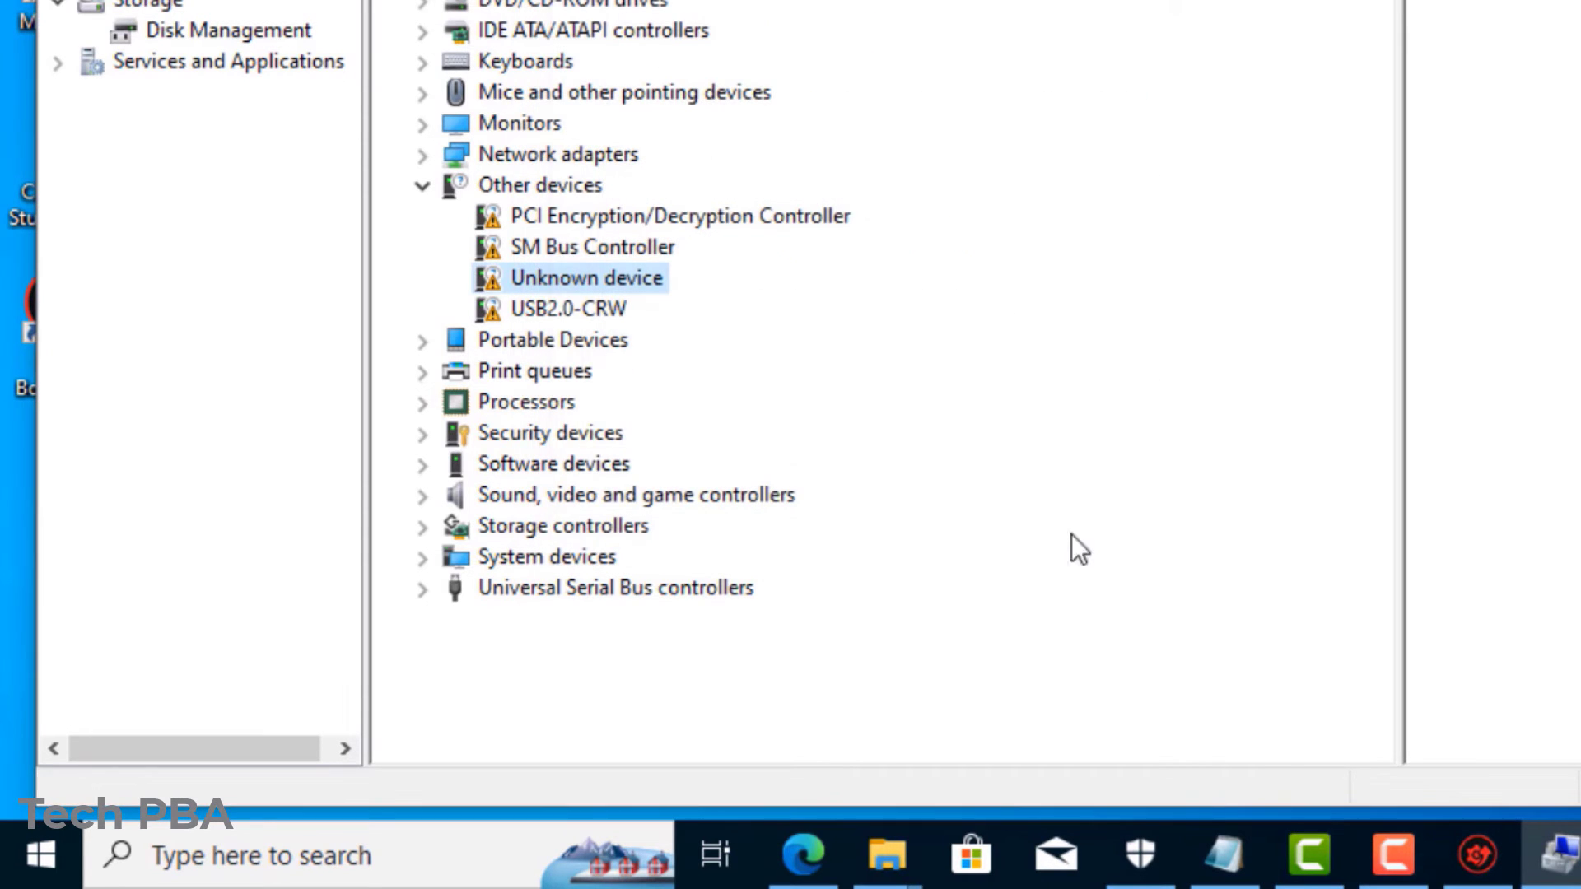
click(567, 306)
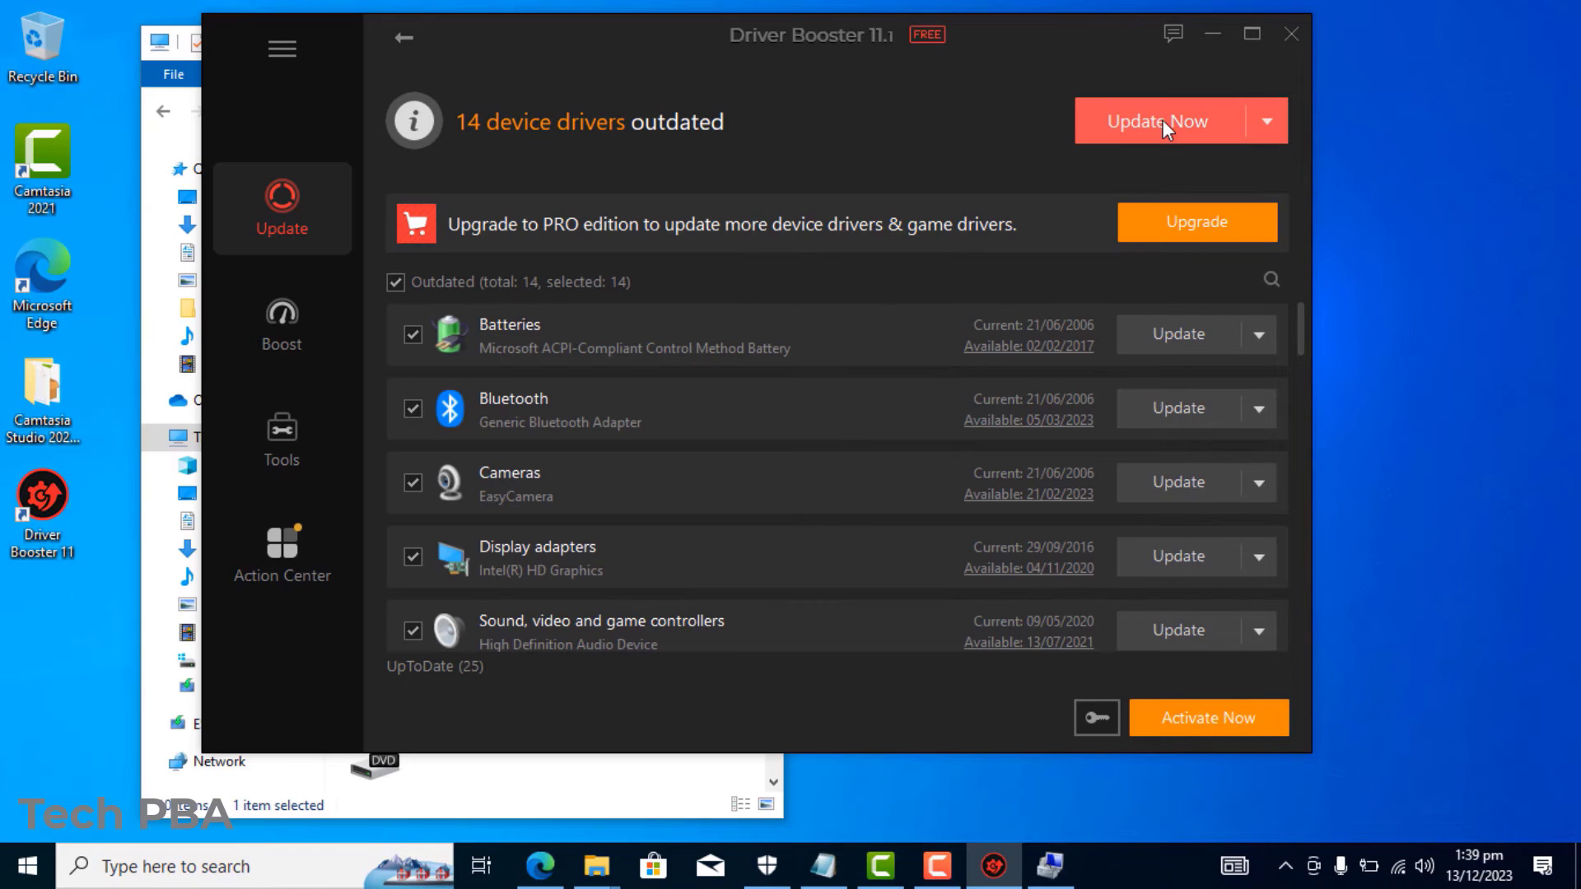
Update all 14 outdated drivers, turning off future Installation Notices
click(1163, 120)
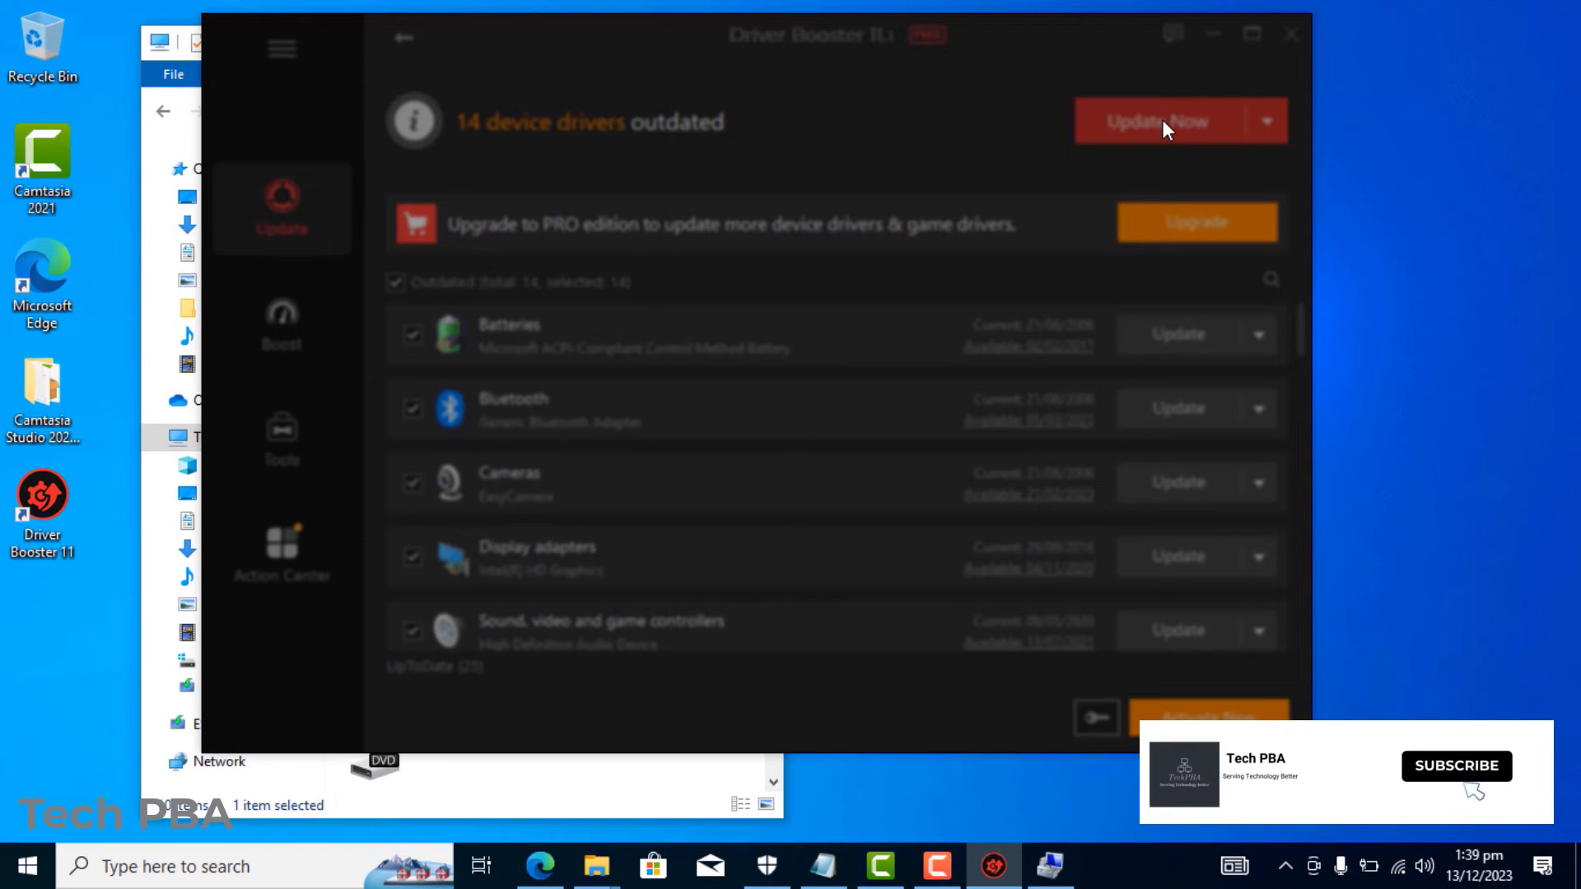
click(491, 530)
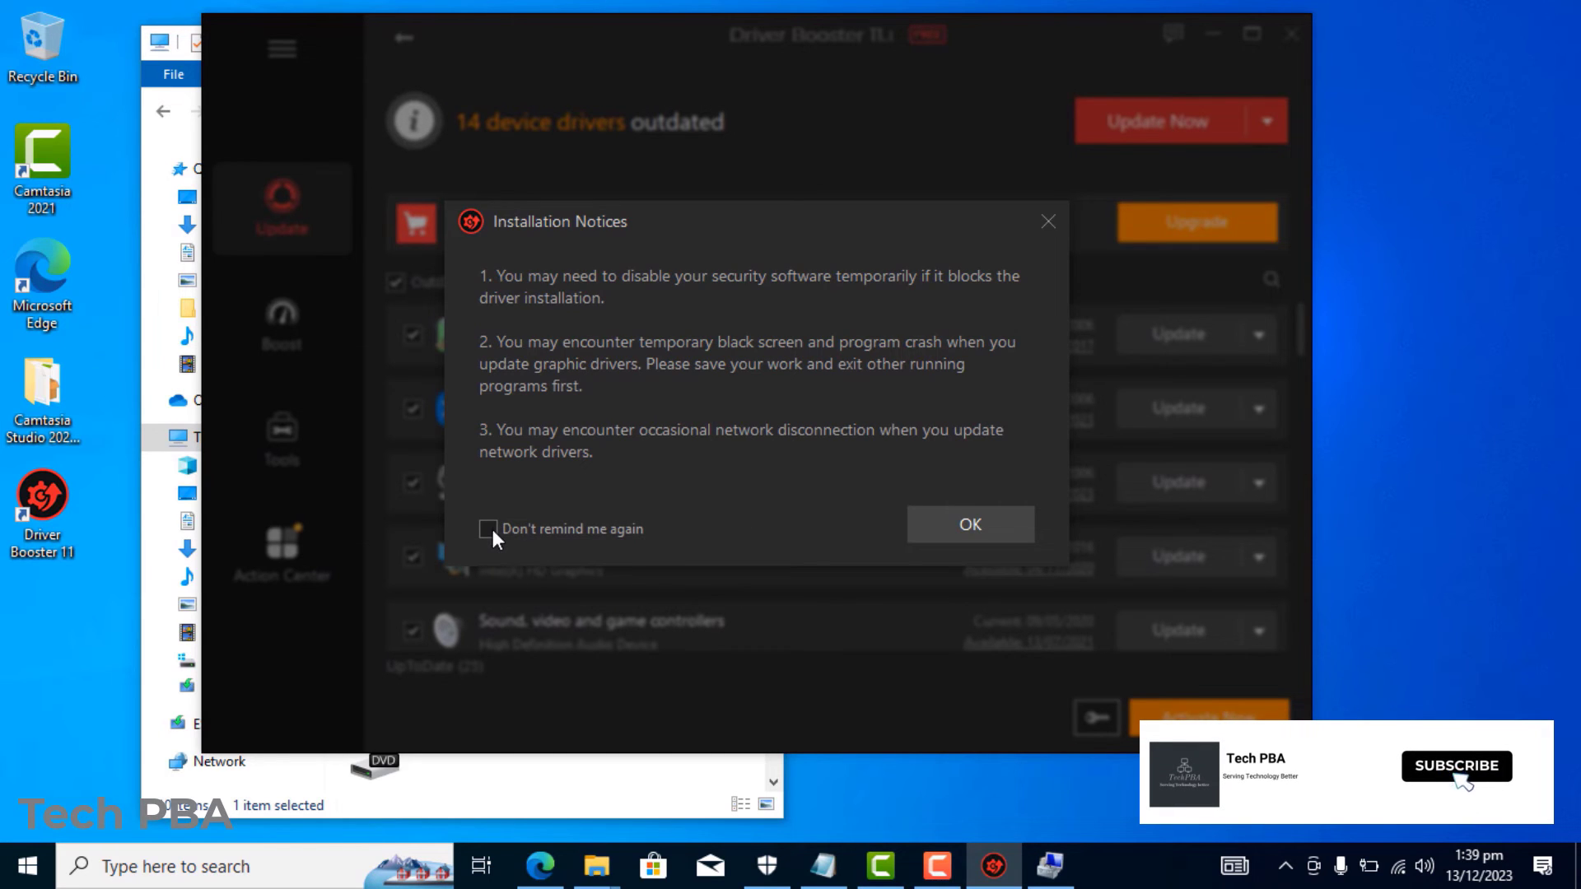
click(951, 525)
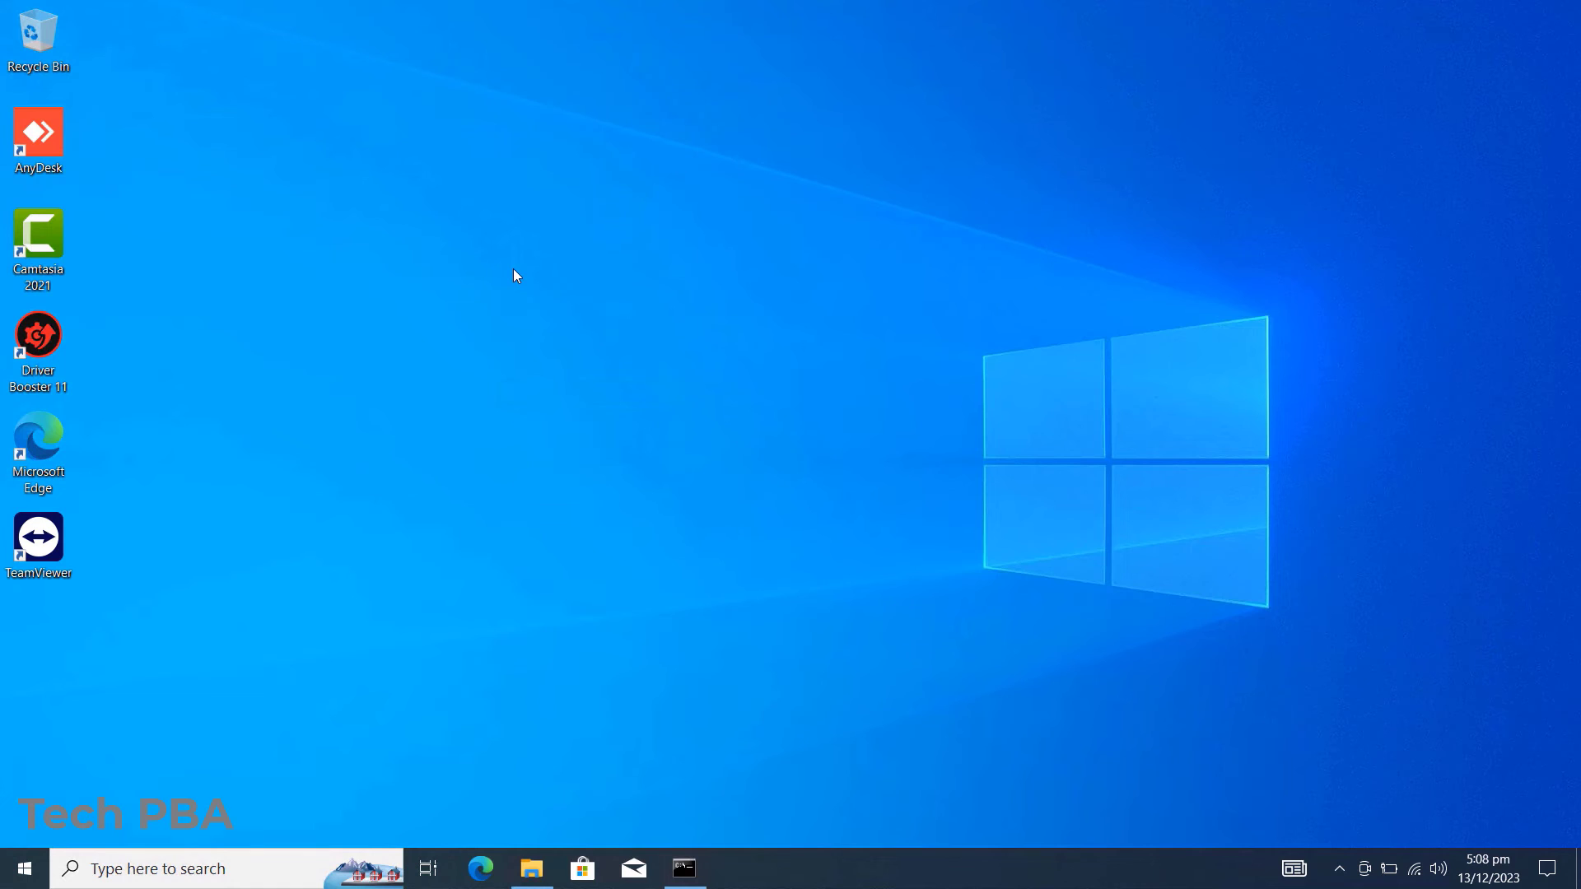
Refresh the desktop, then launch Computer Management from This PC in a new File Explorer window
right_click(513, 269)
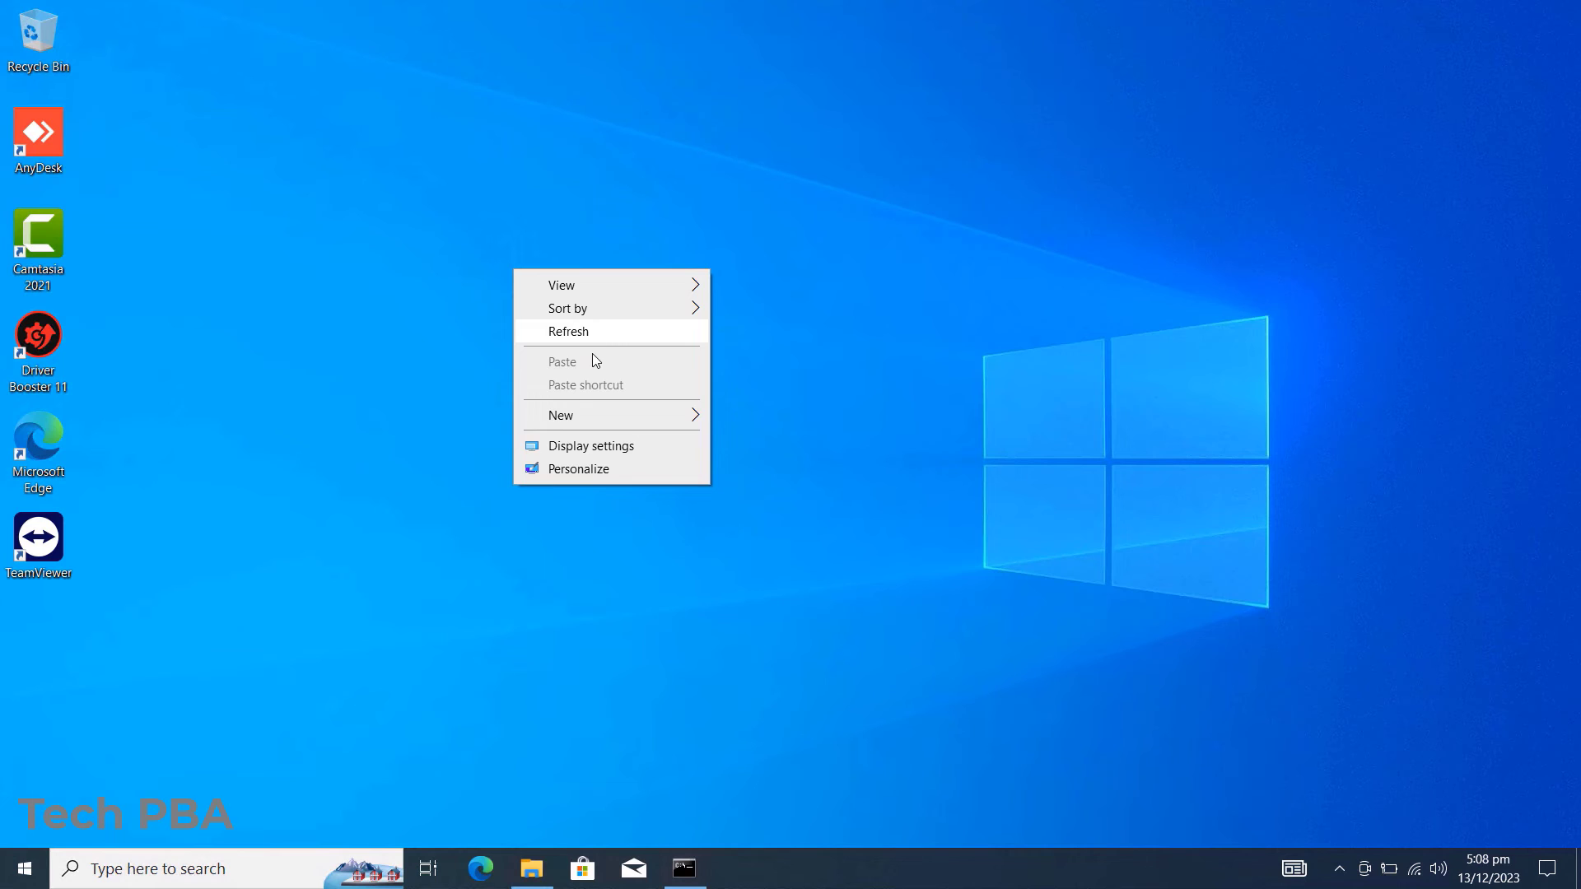
click(601, 340)
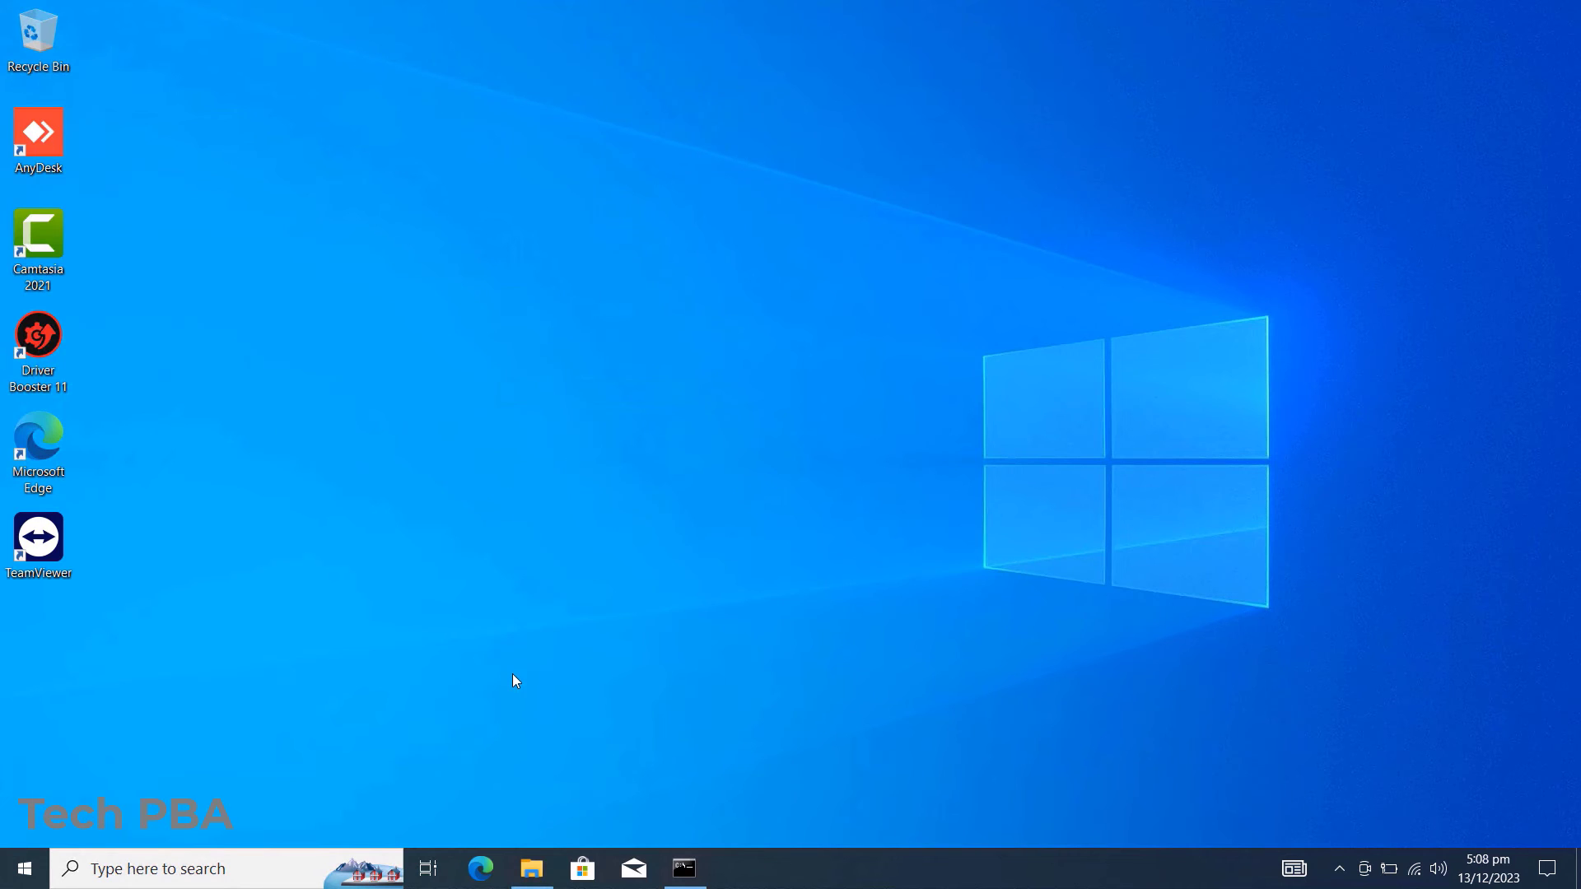
click(531, 871)
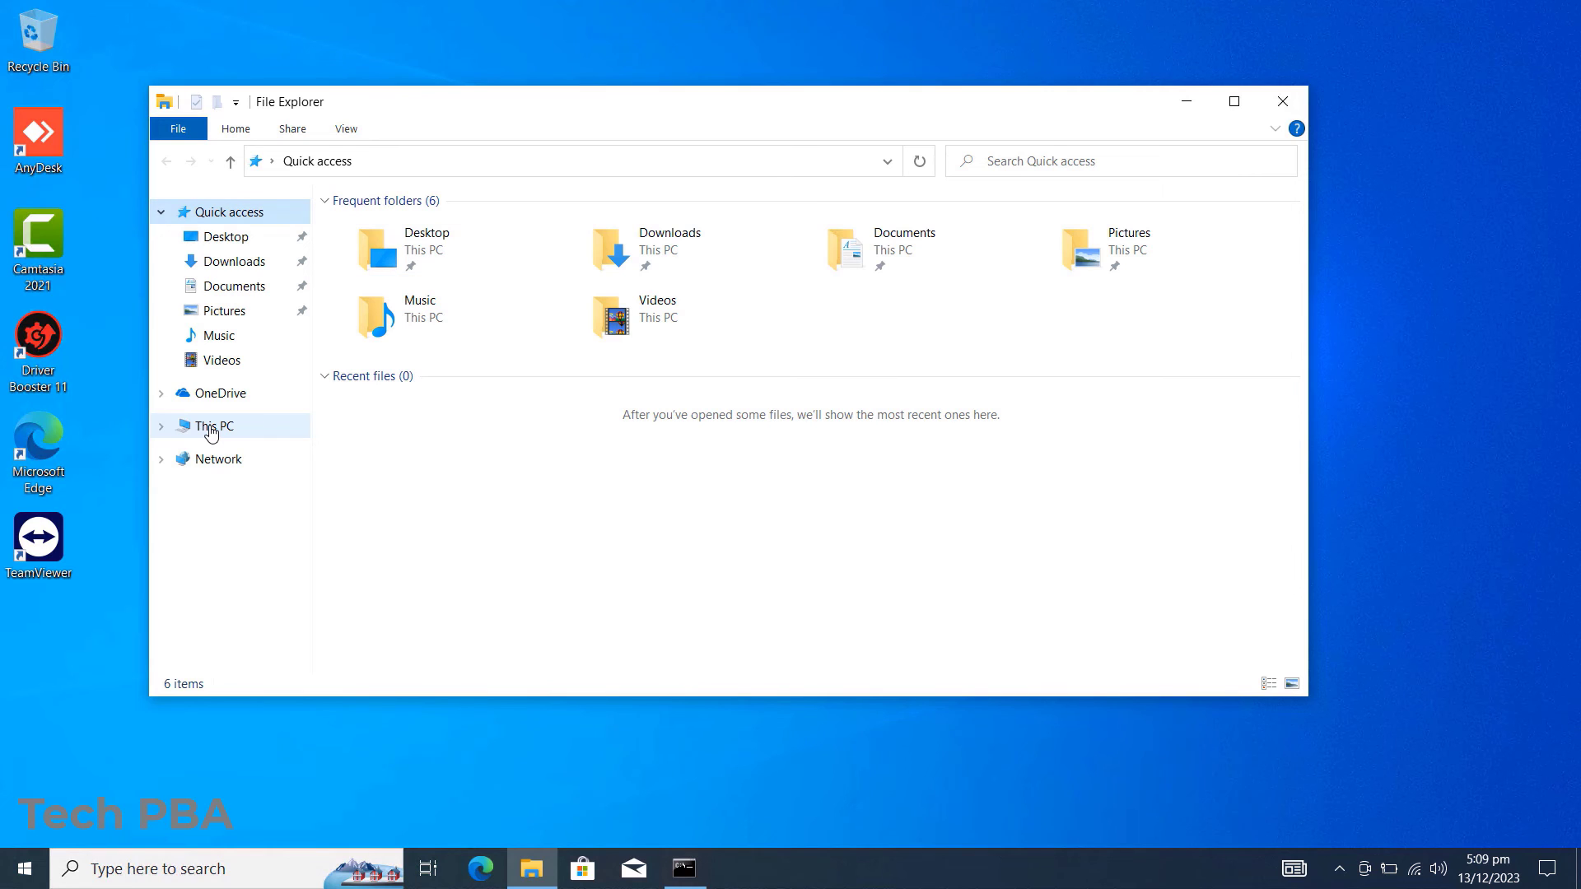
right_click(212, 434)
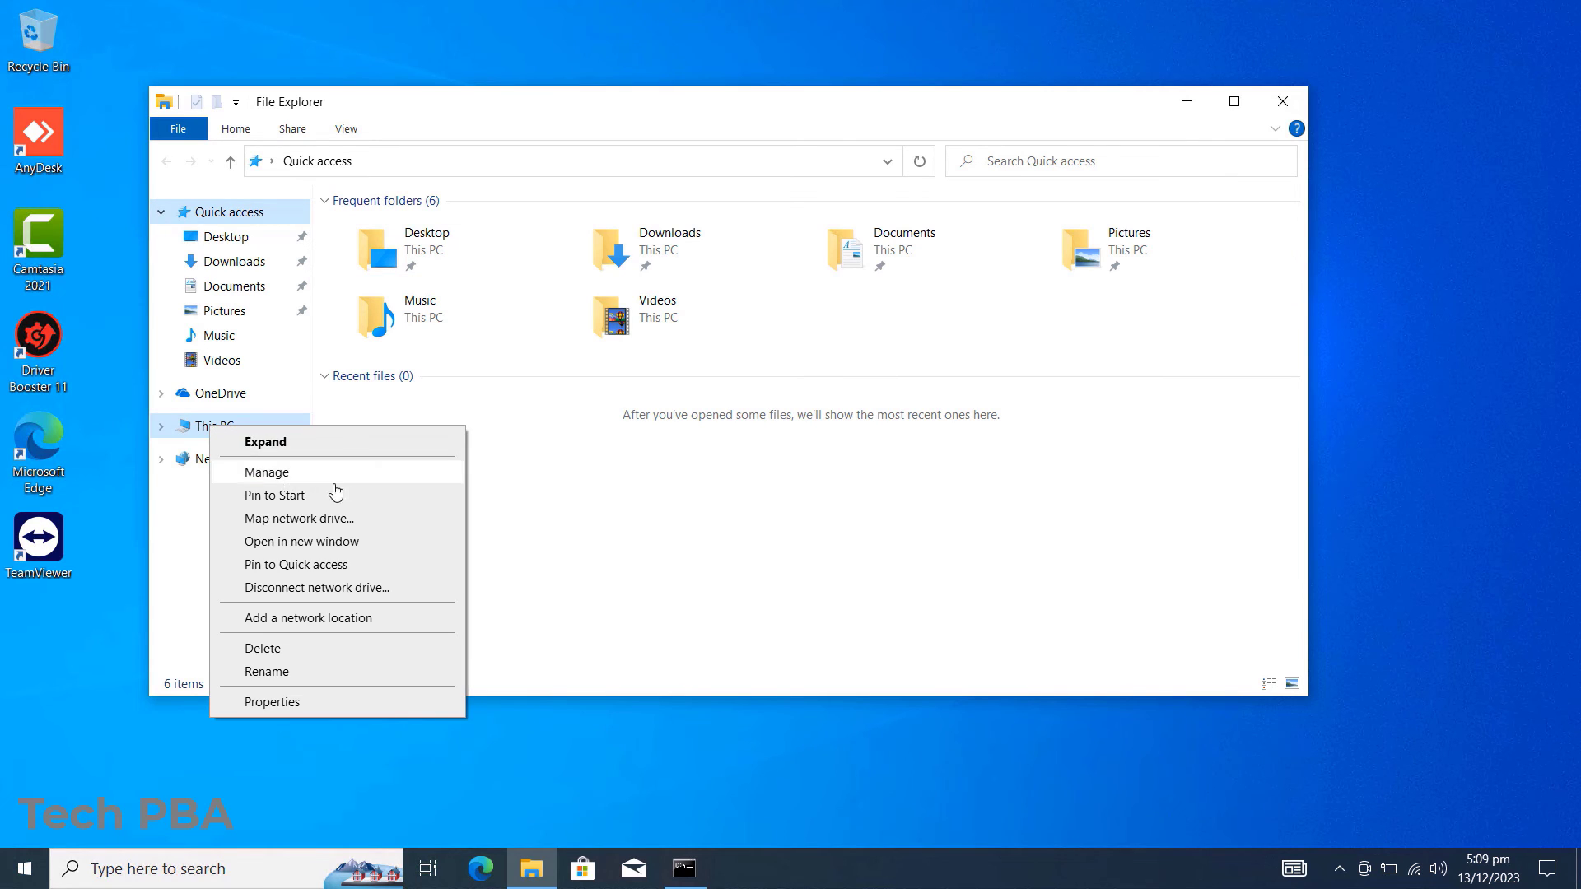
click(281, 475)
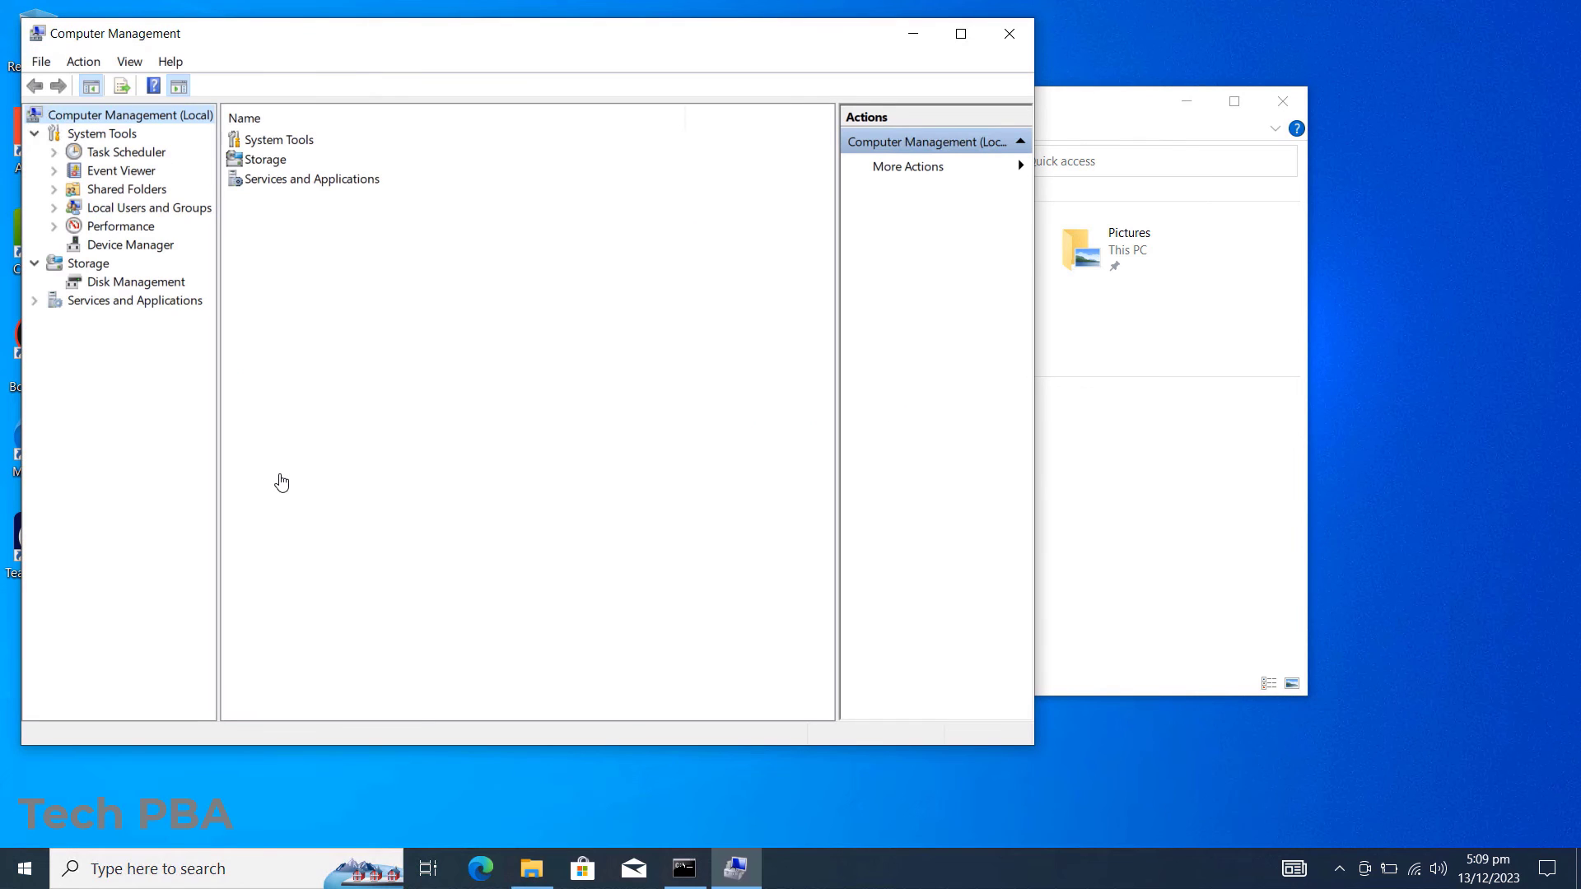
Show Device Manager and expand every category from Network adapters up to Audio inputs and outputs
click(186, 277)
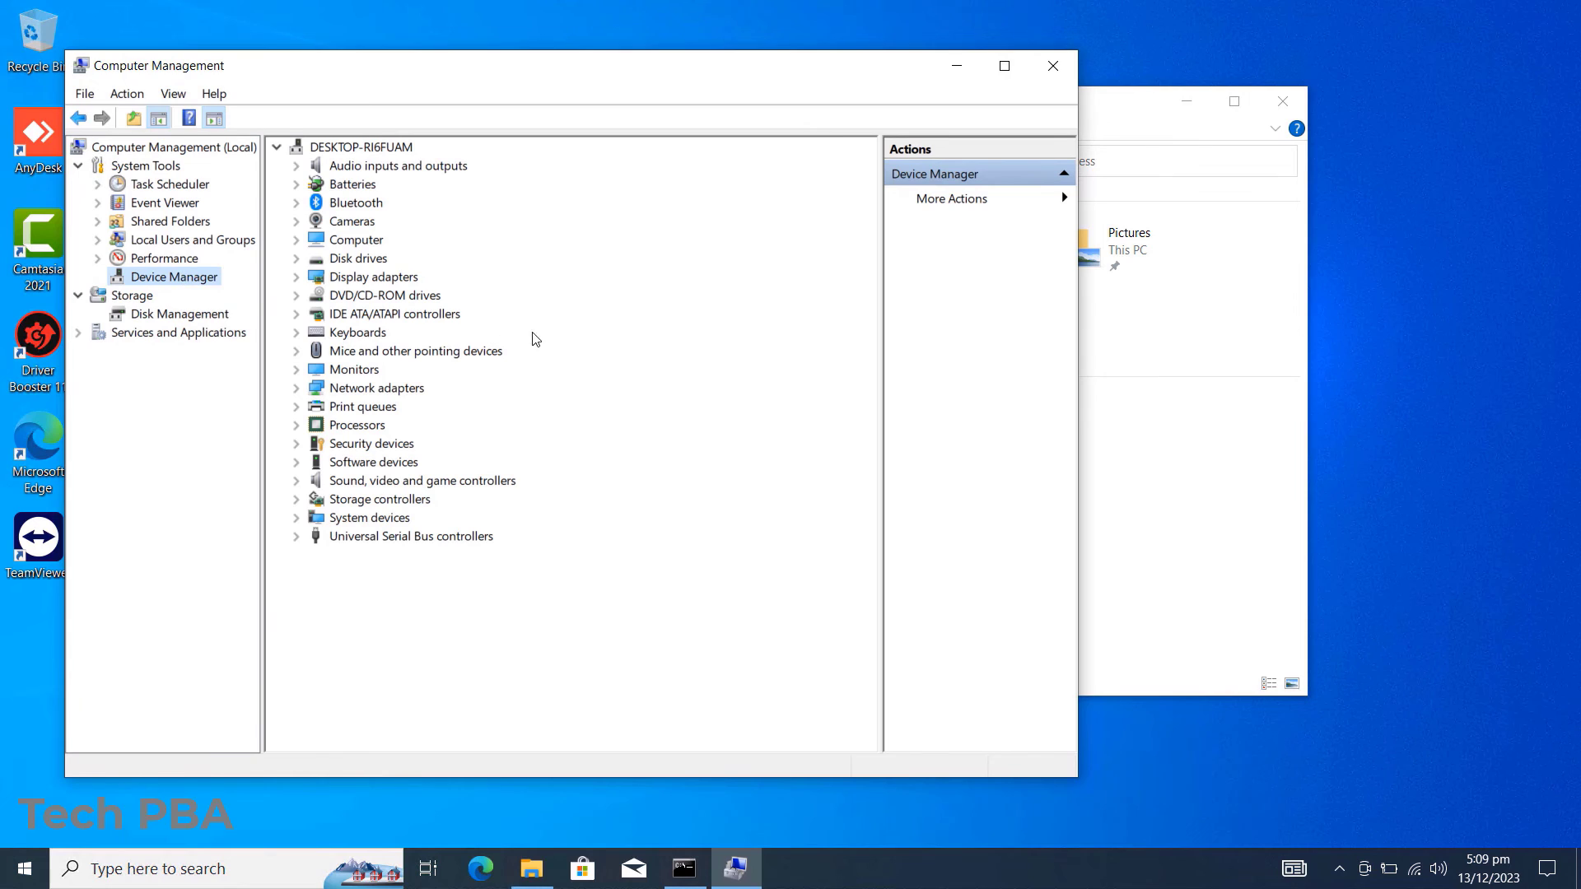
click(296, 388)
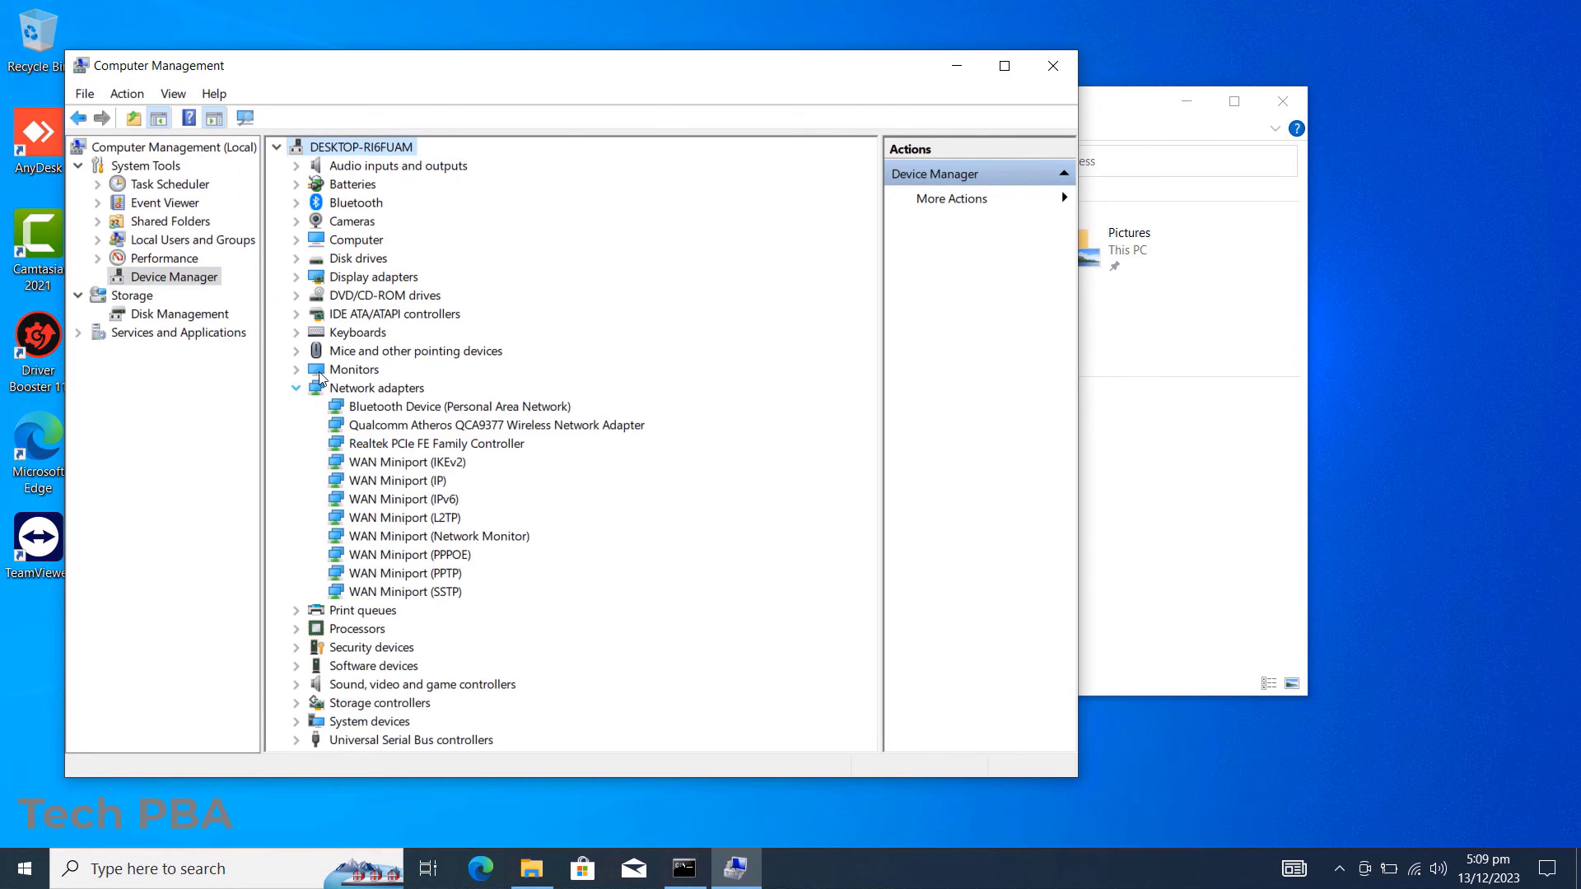
click(296, 370)
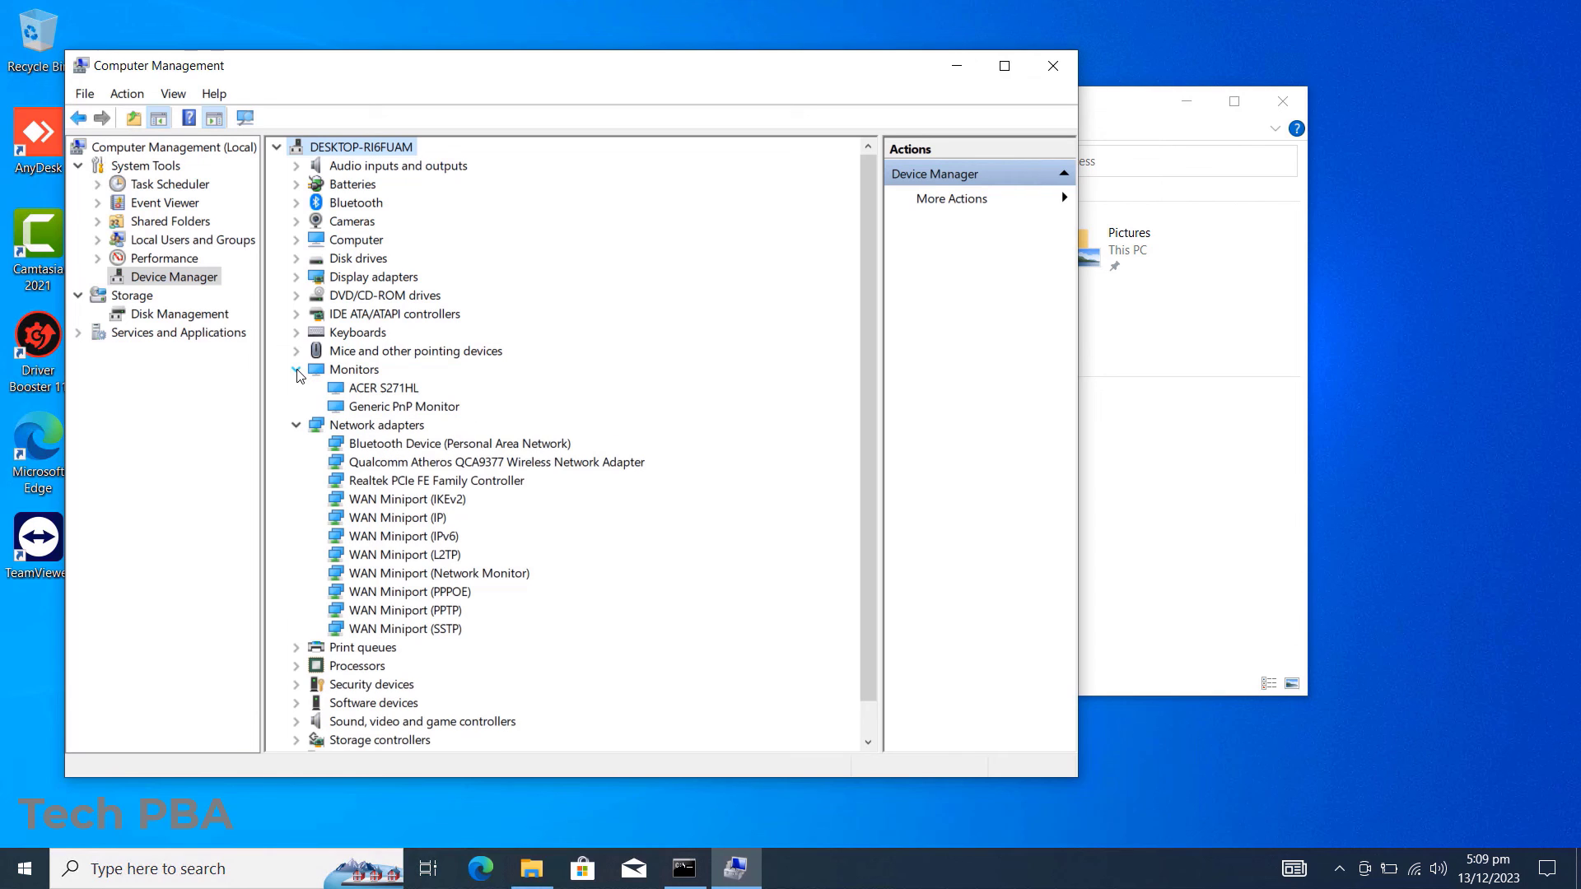
click(296, 351)
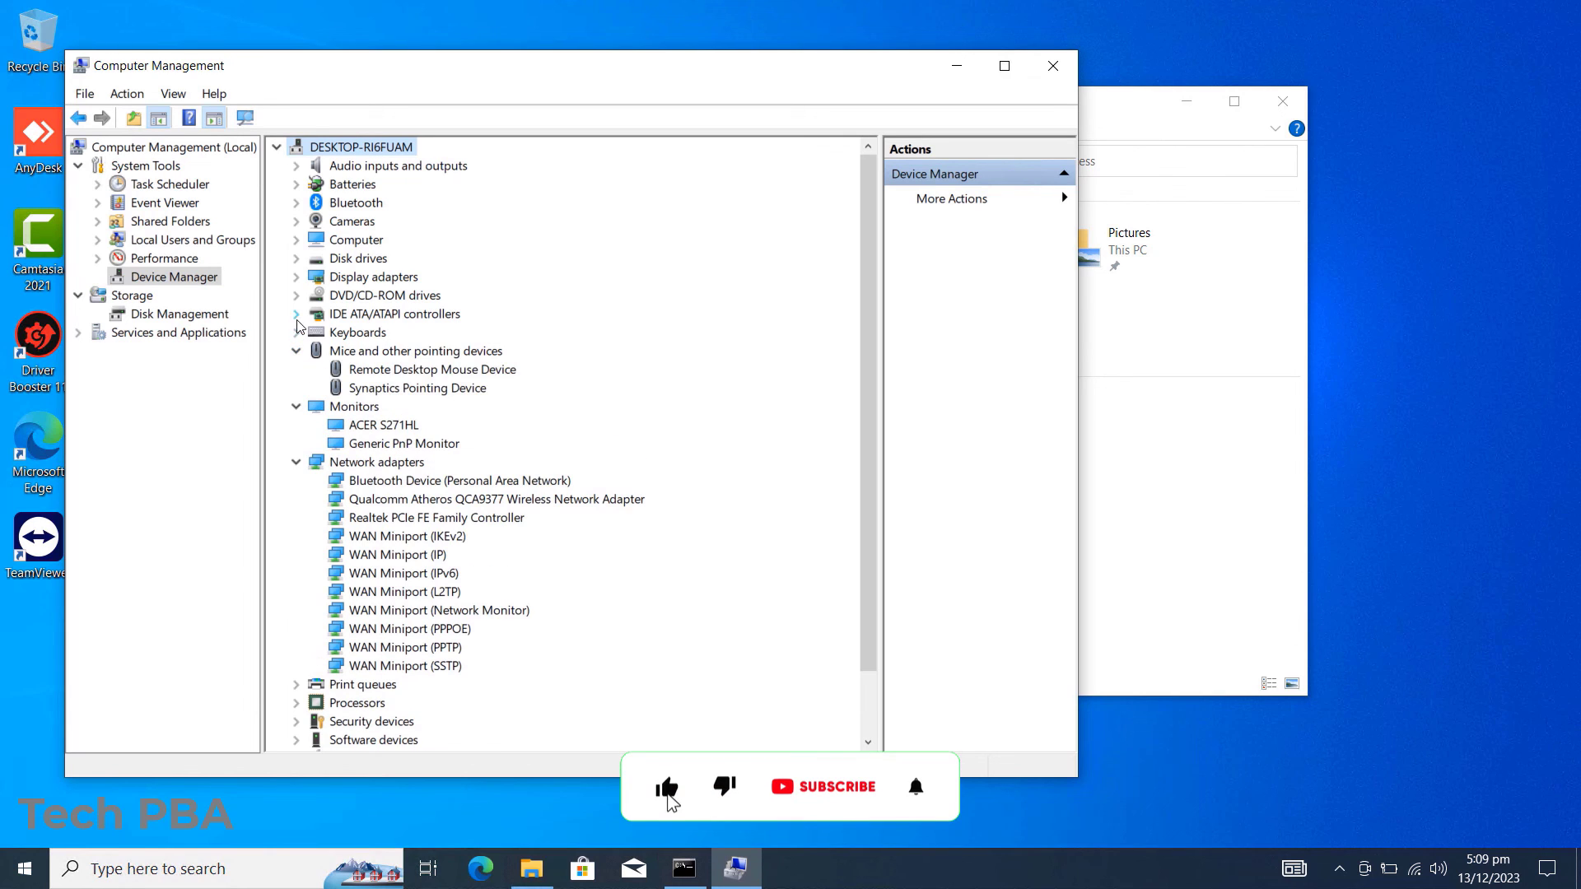
click(296, 332)
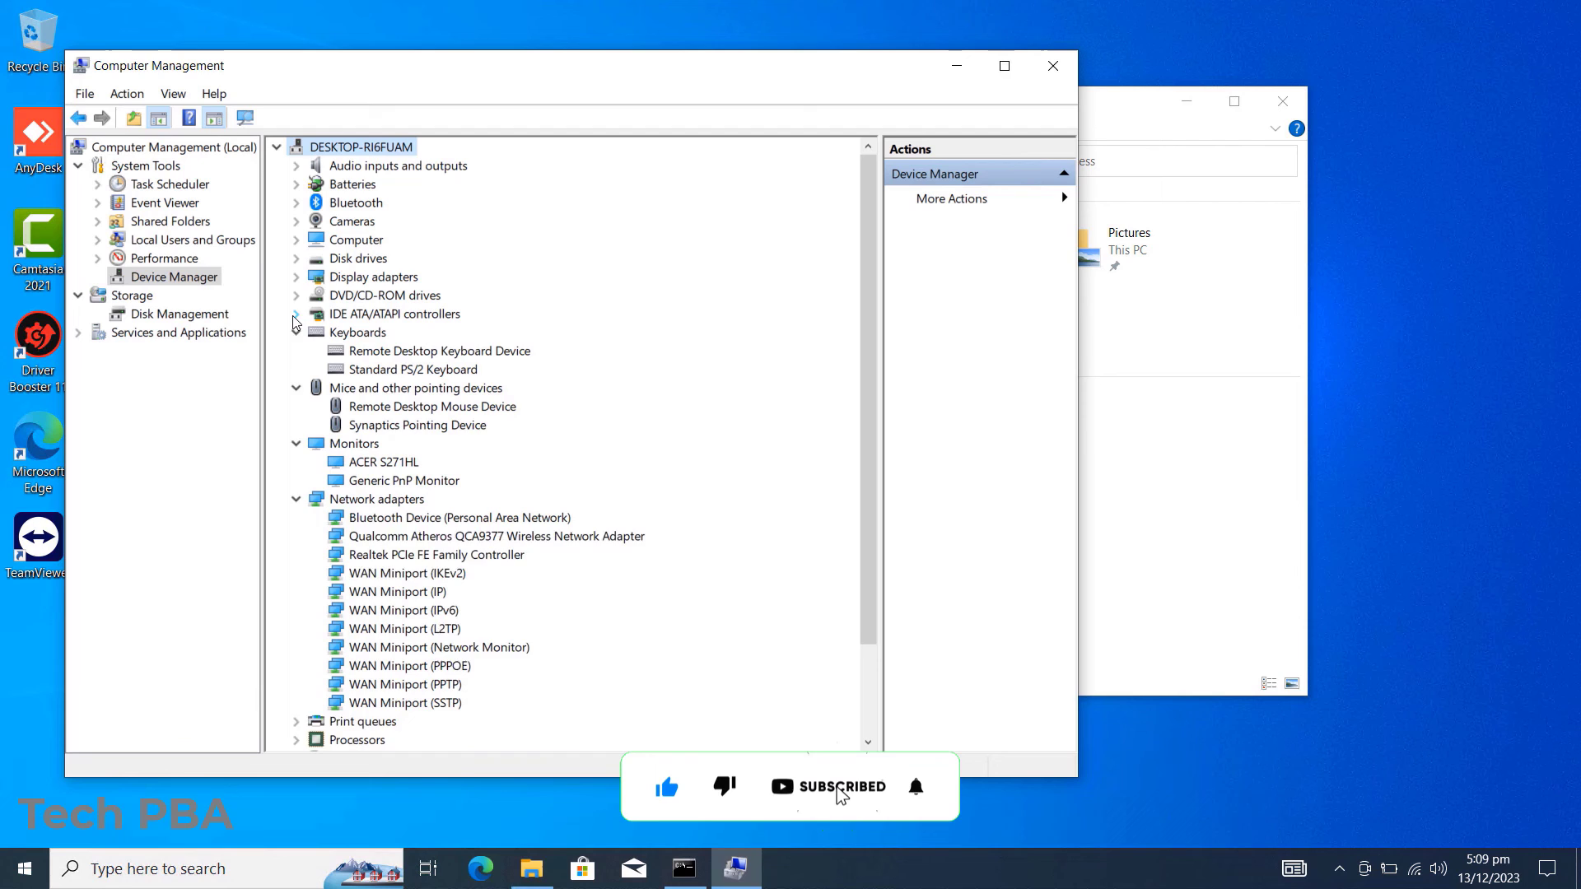
click(296, 314)
click(296, 296)
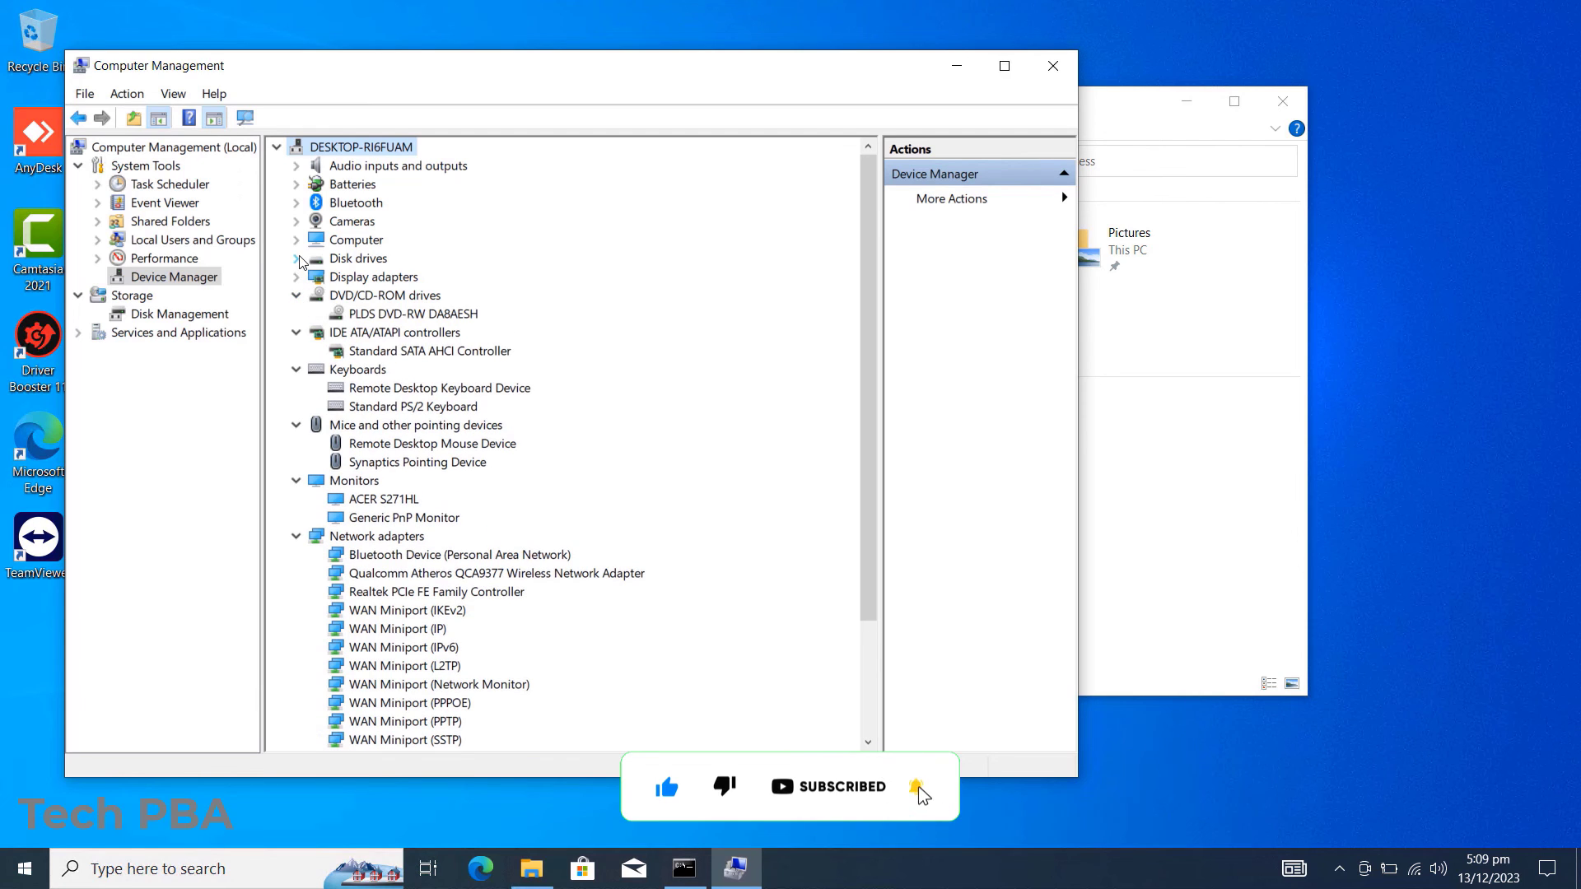
click(295, 276)
click(296, 260)
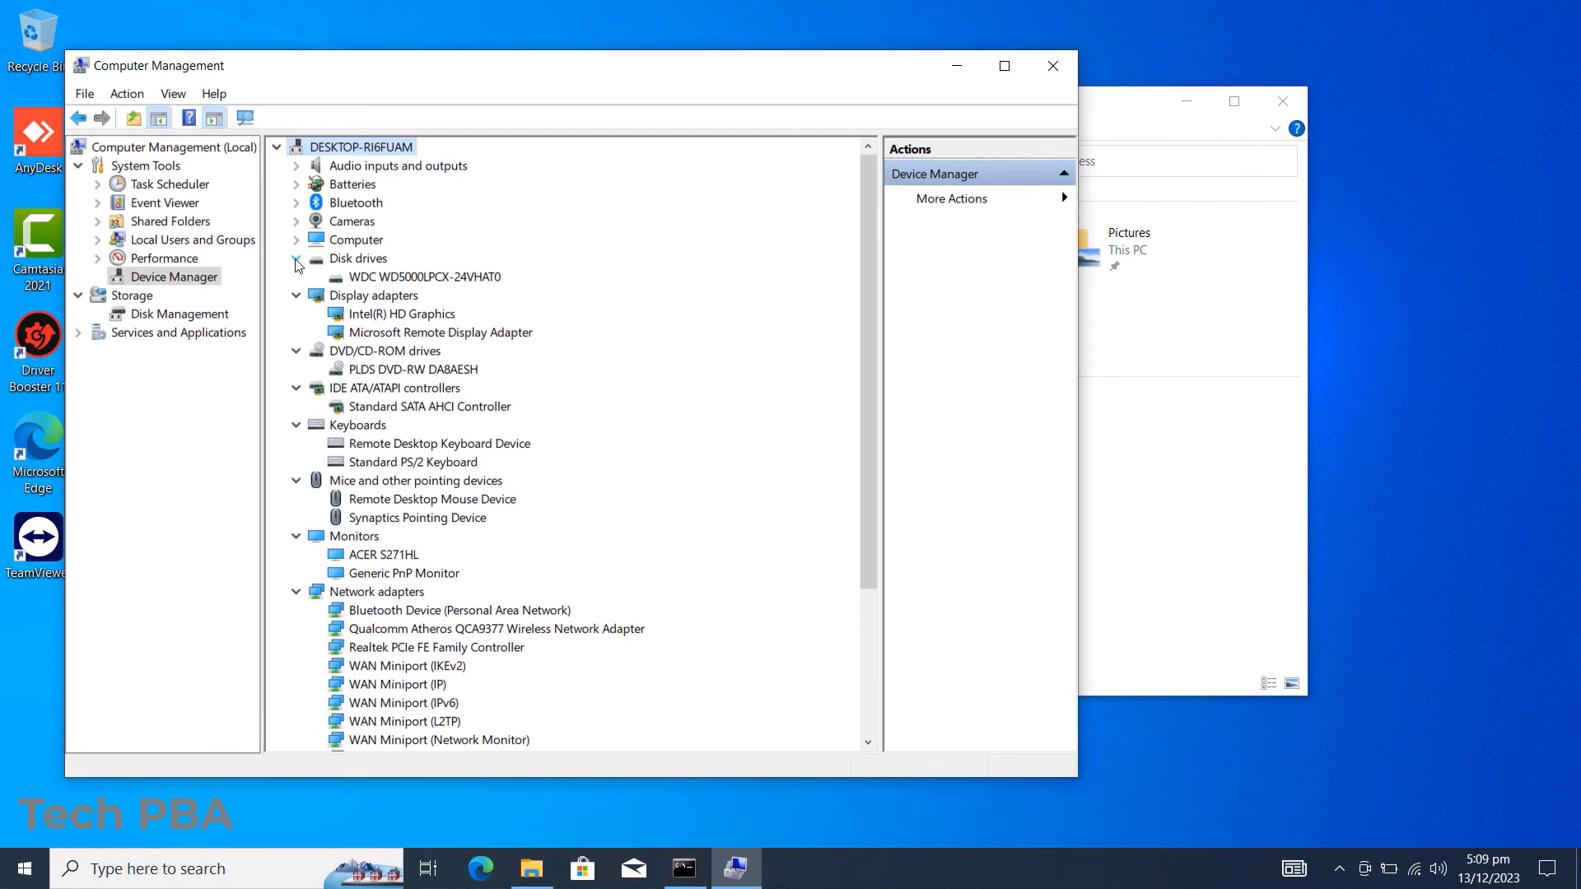
click(296, 240)
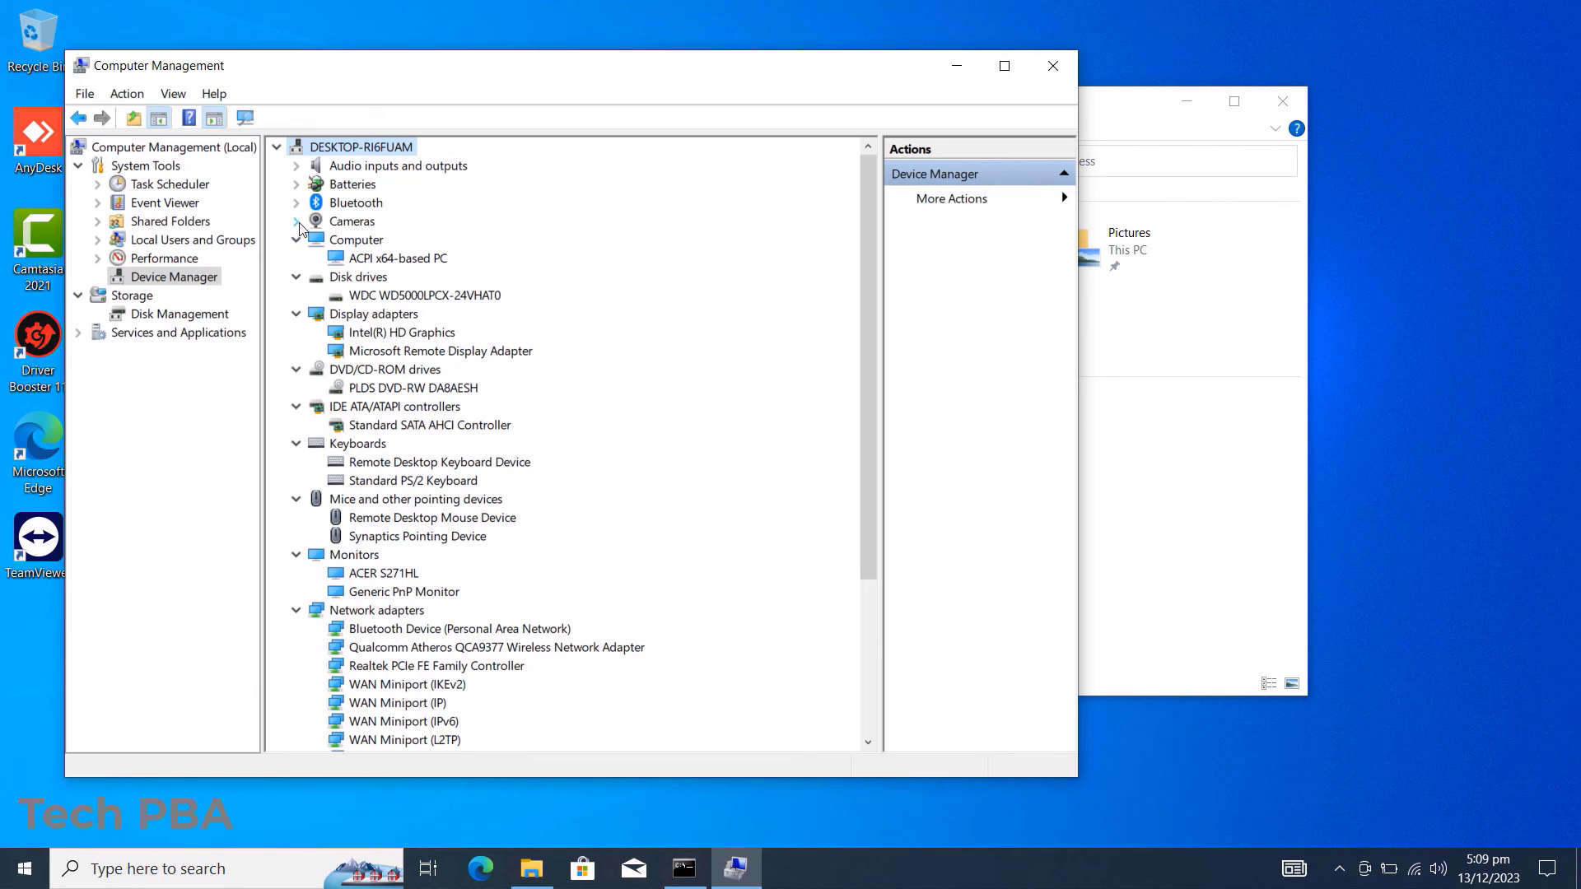
click(296, 222)
click(297, 204)
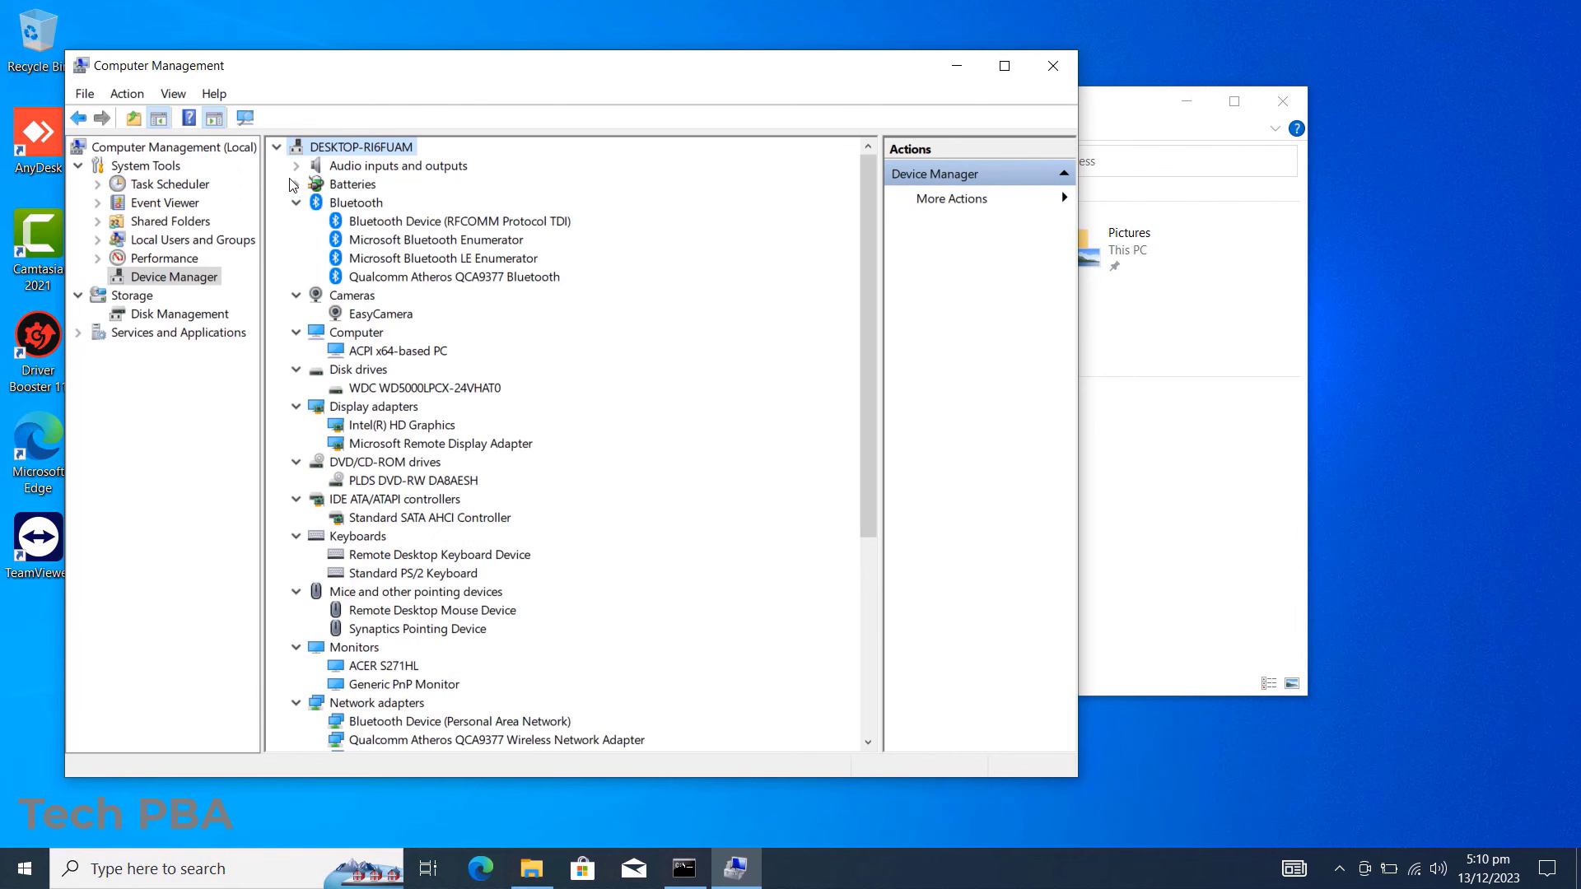
click(296, 184)
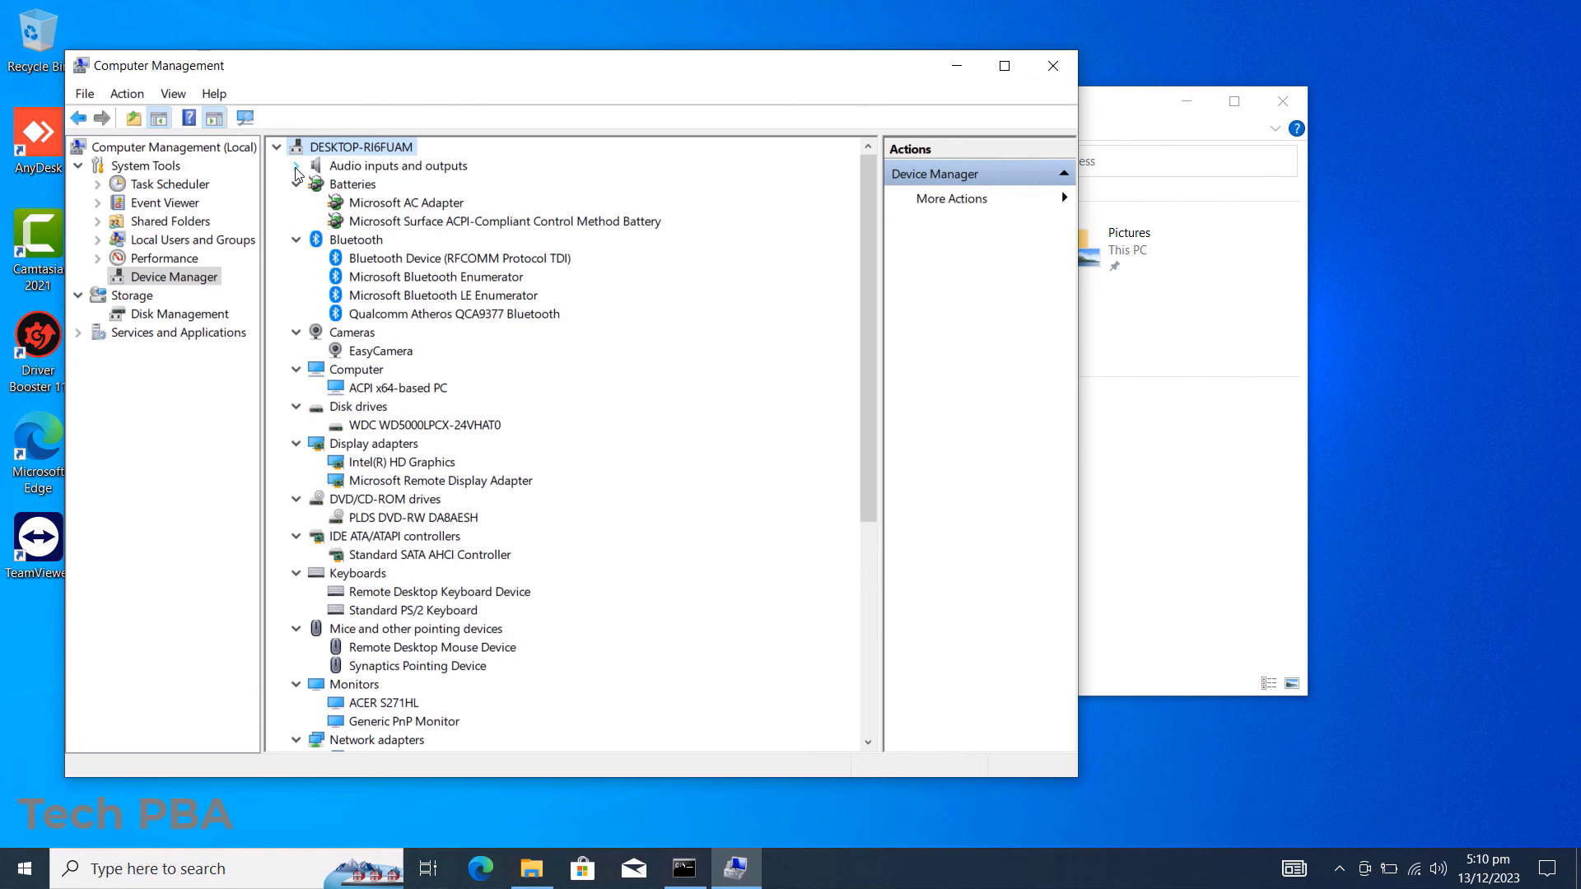
click(296, 167)
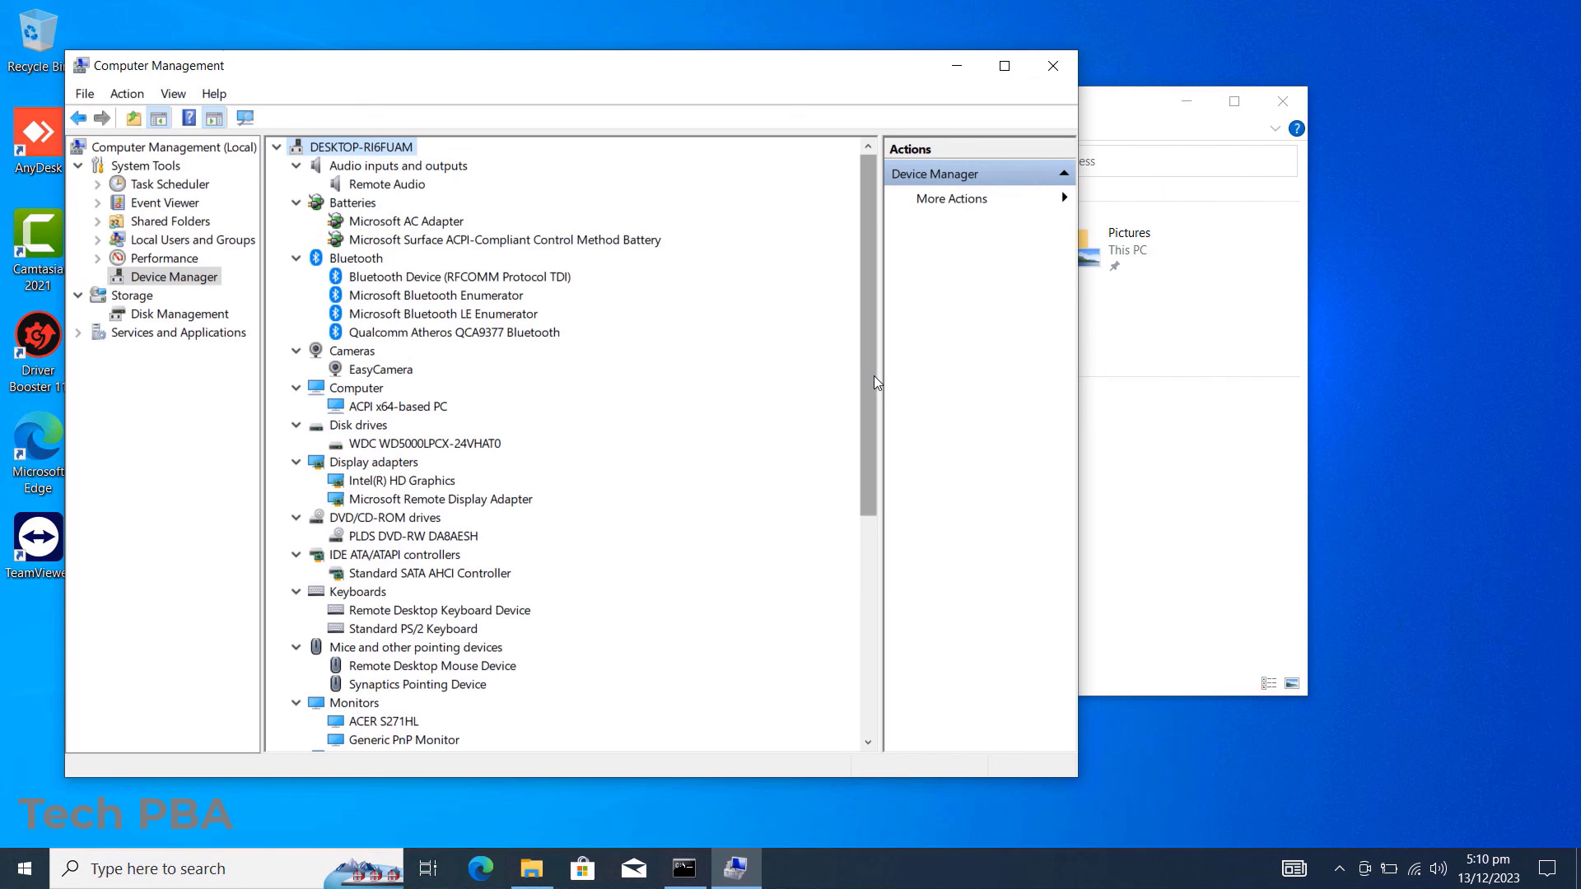
Expand Print queues, Processors, Security, Software, Sound/video/game and Storage controllers categories
drag(875, 382, 863, 698)
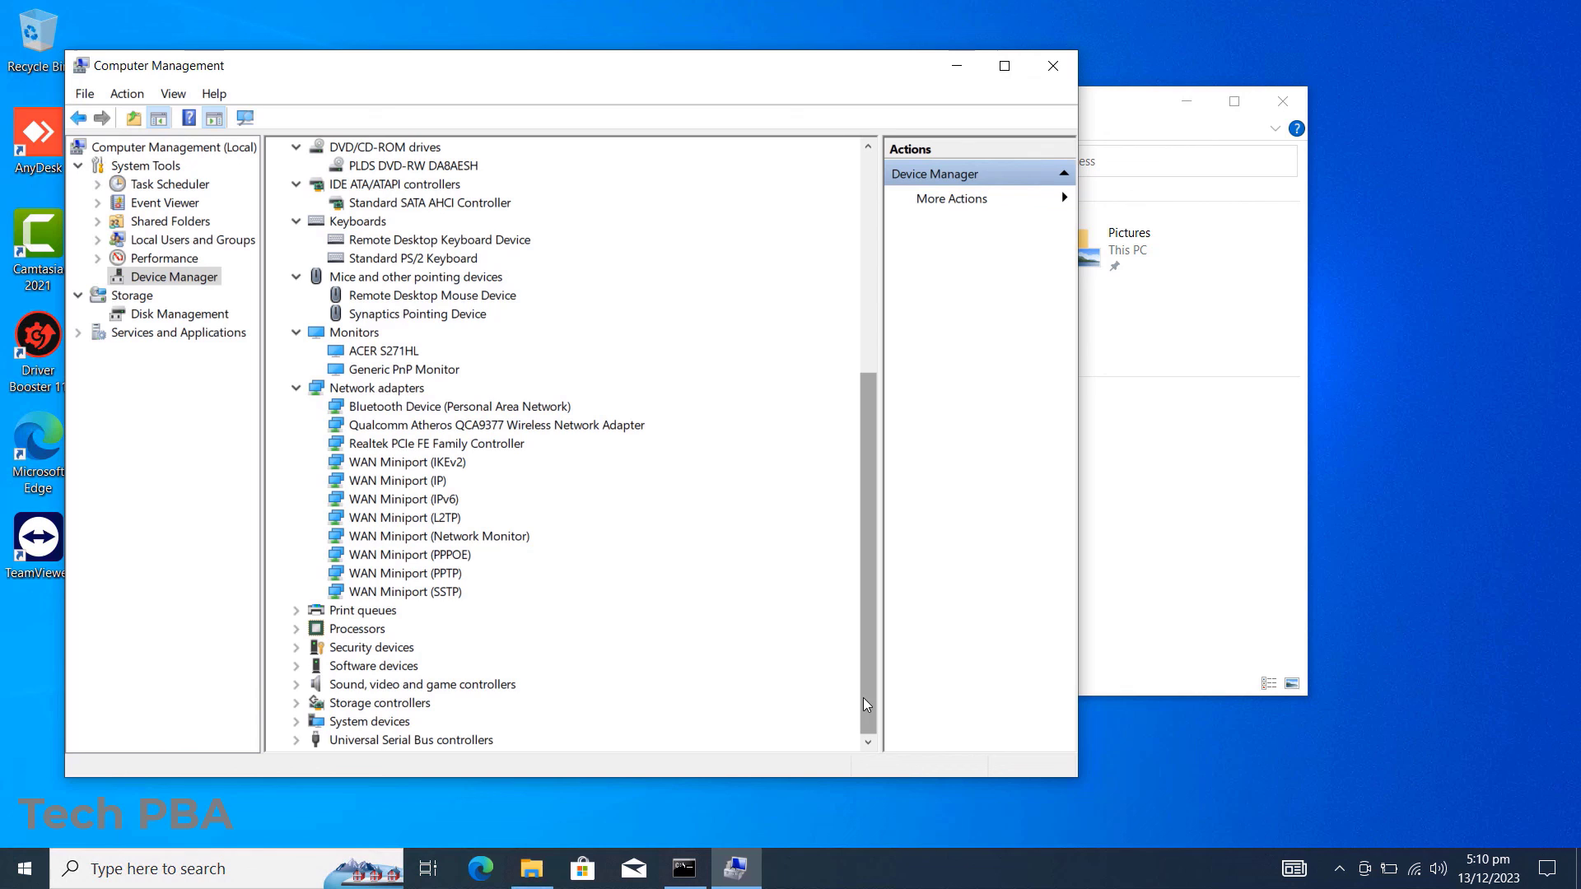
click(297, 612)
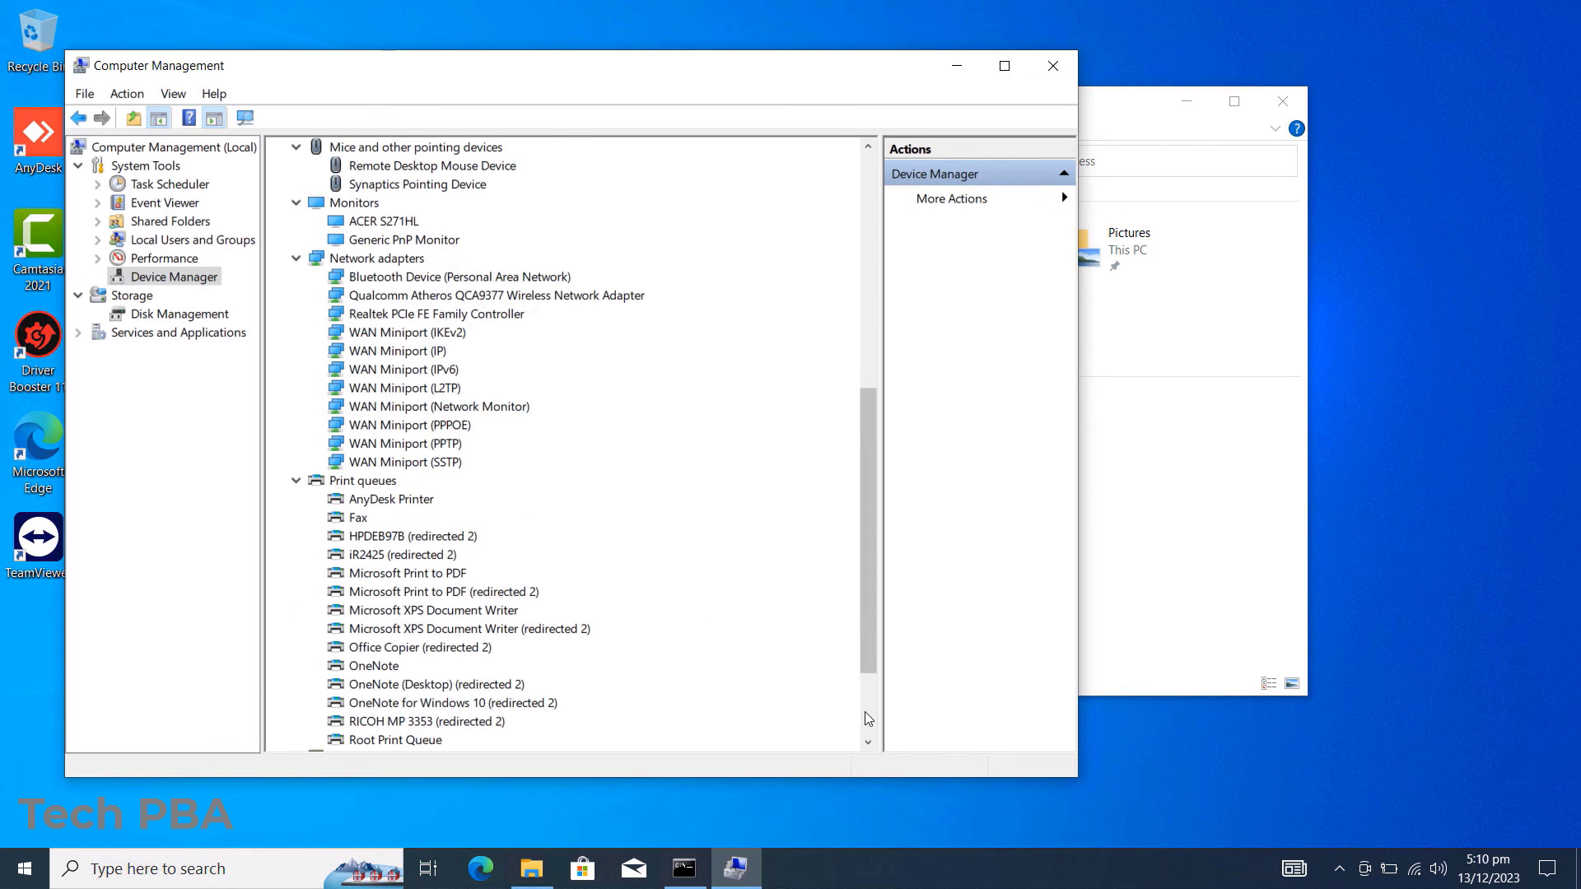
scroll(861, 714, down, 3)
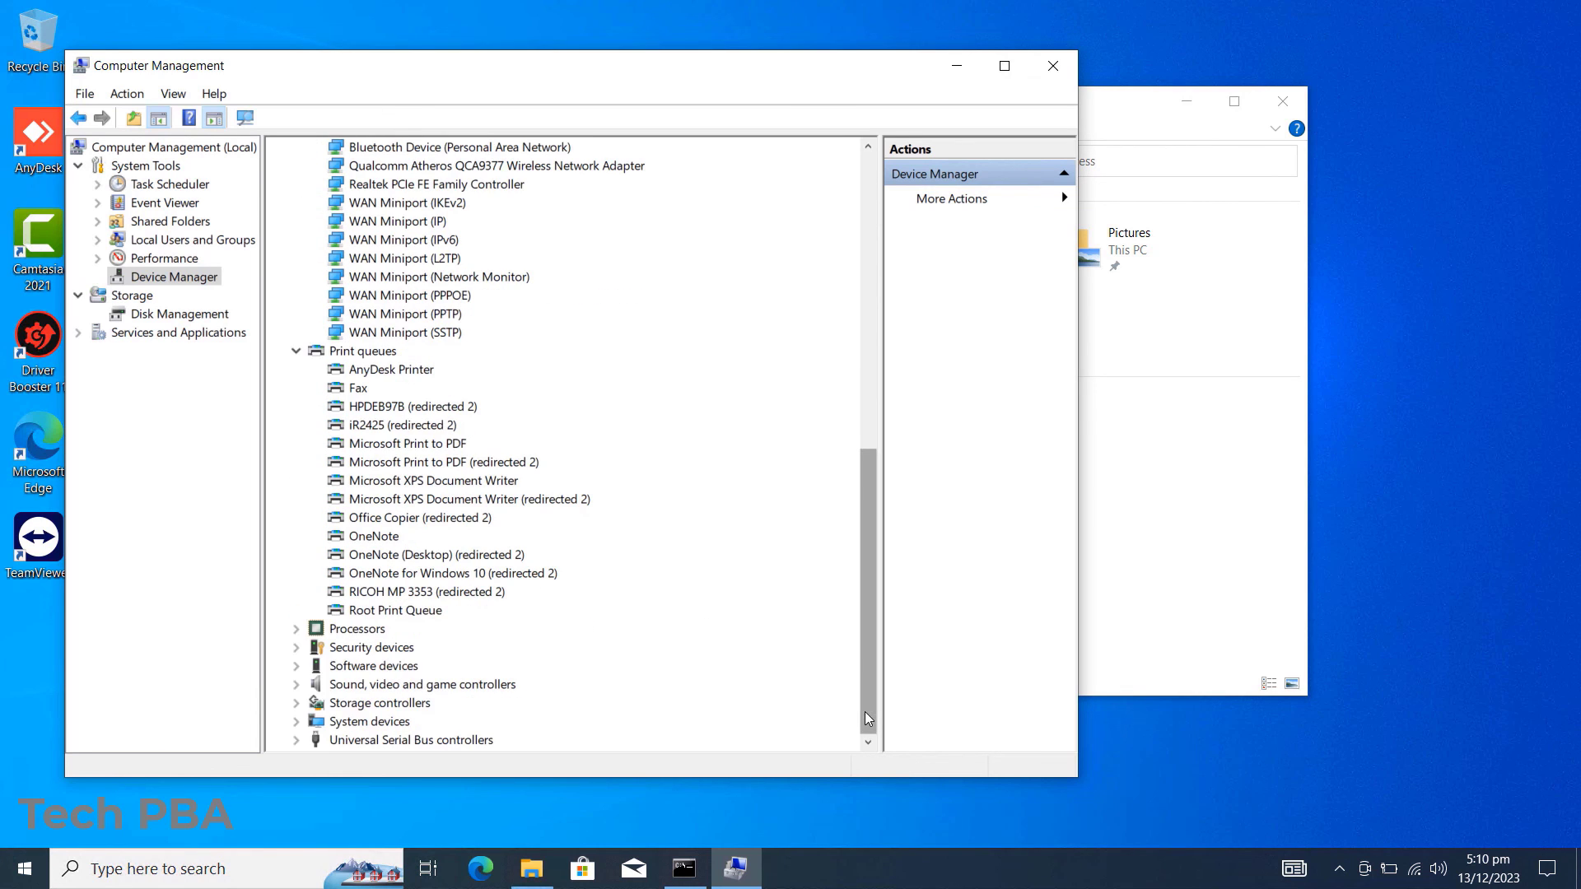
click(298, 630)
click(298, 689)
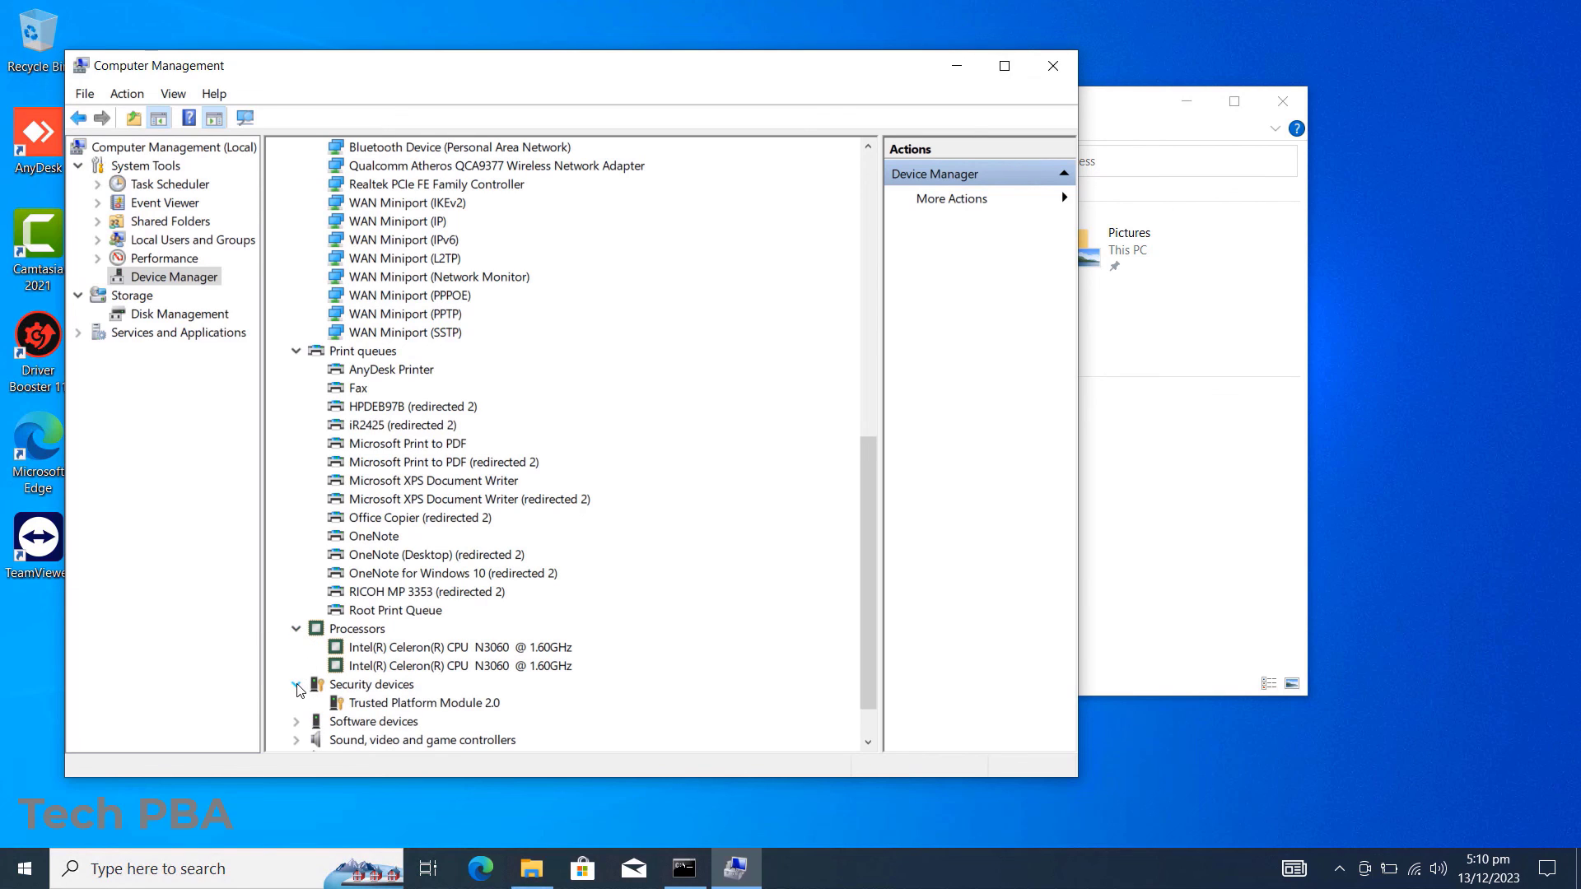
click(297, 723)
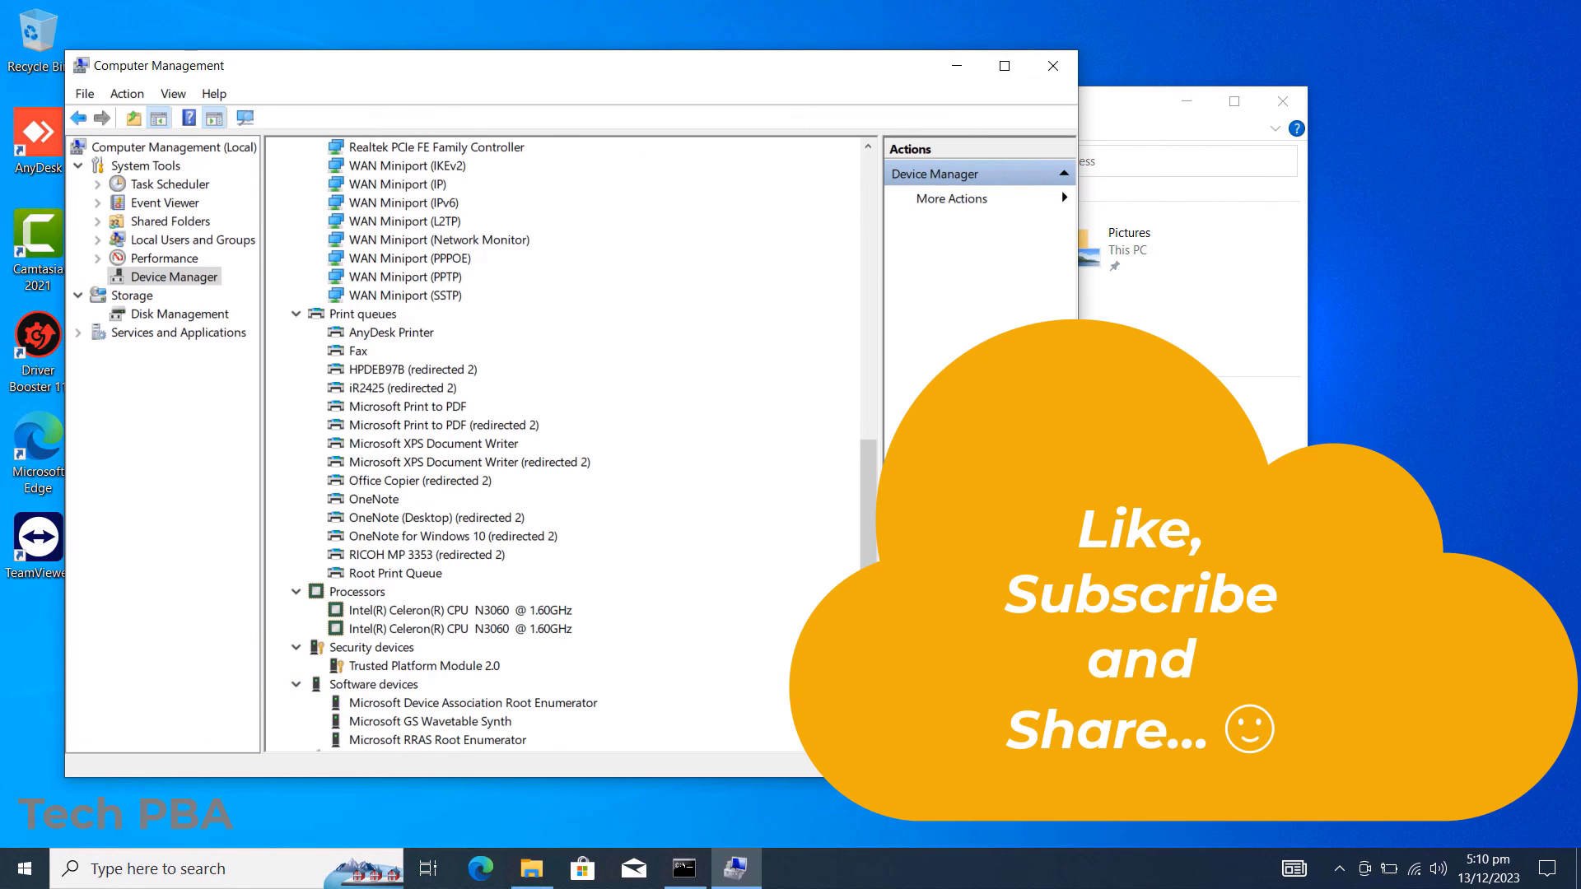
scroll(364, 713, down, 2)
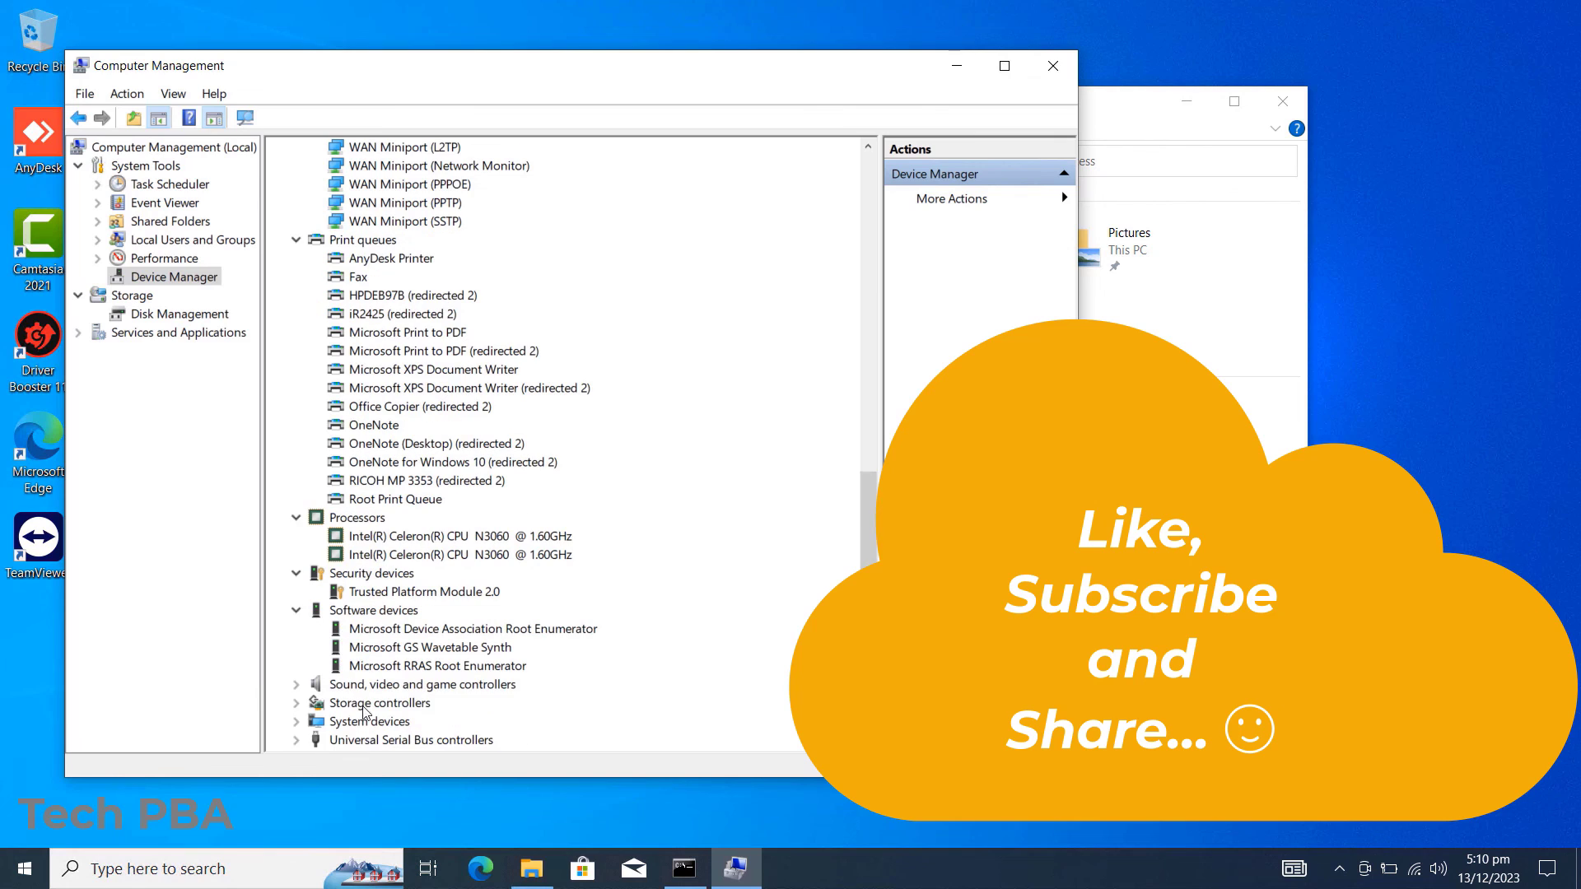
click(295, 685)
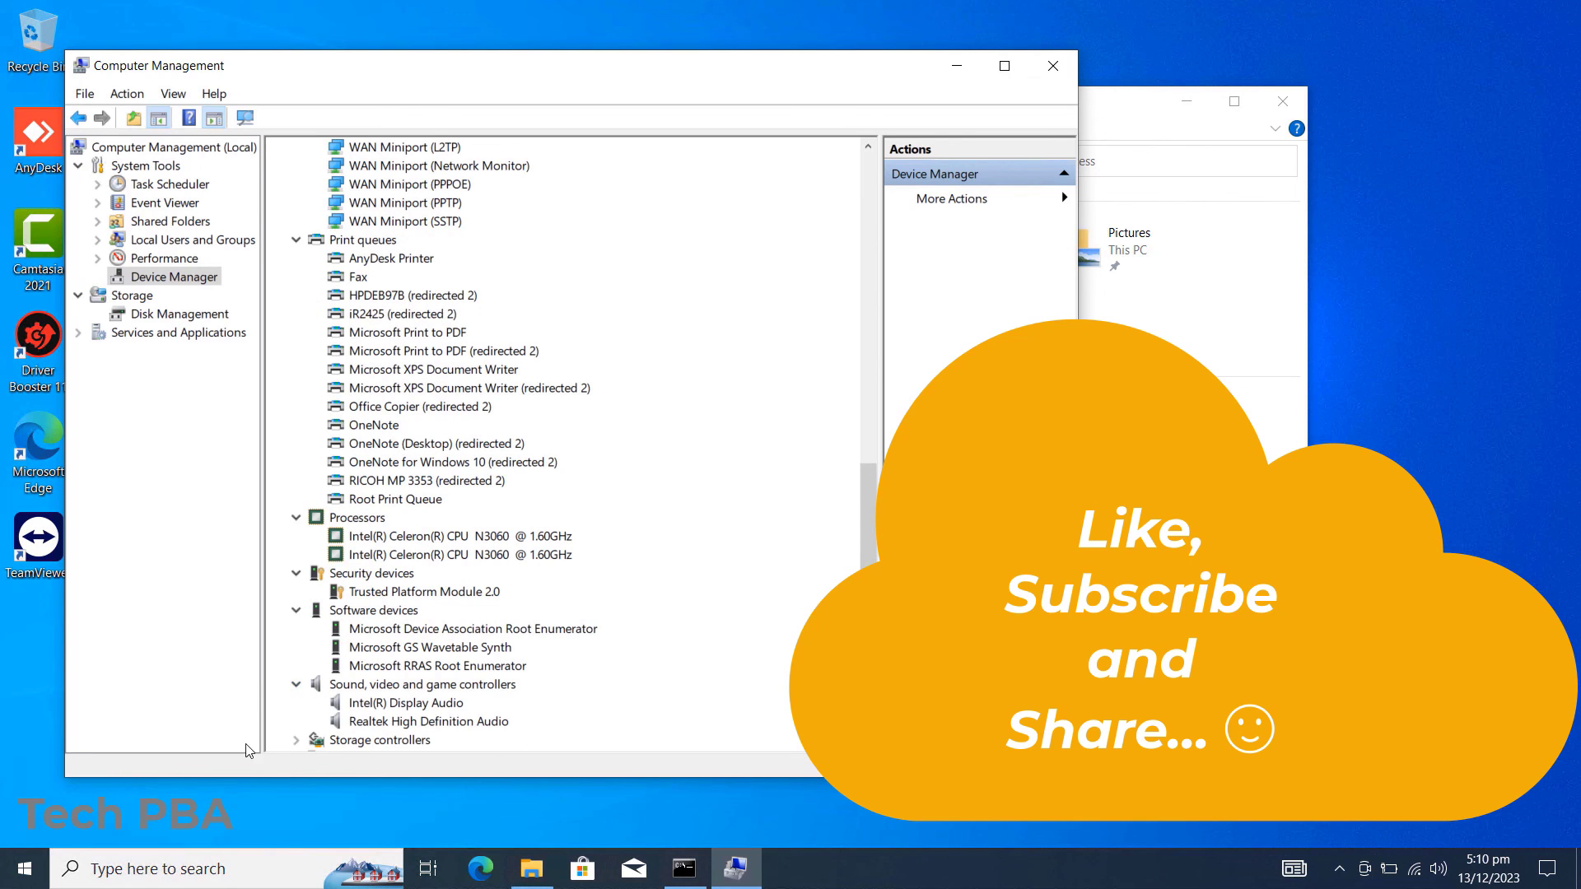
click(297, 741)
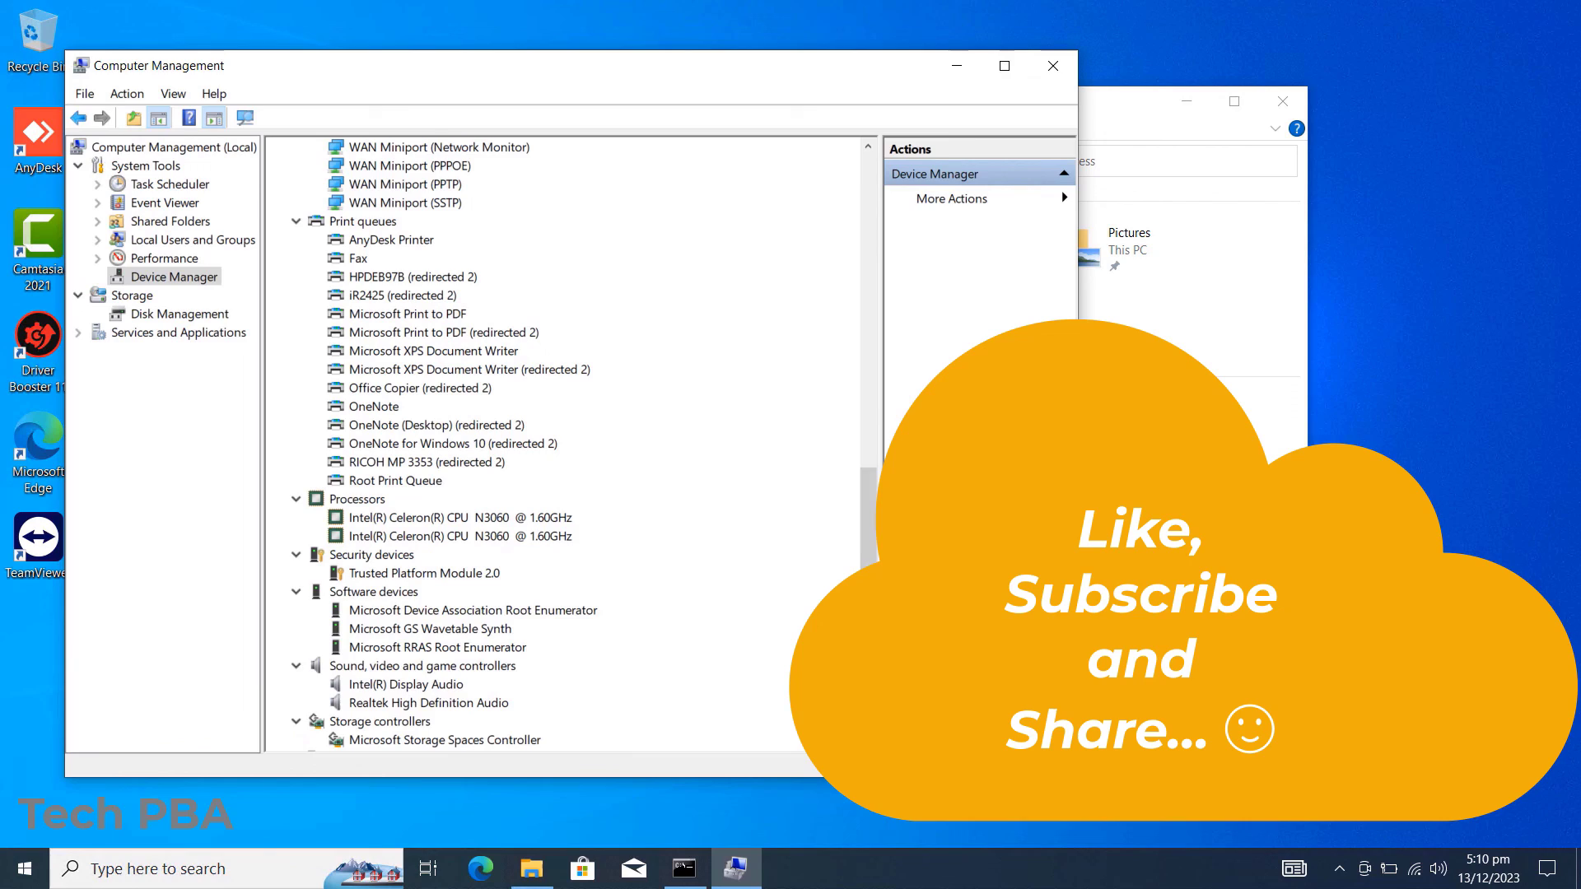